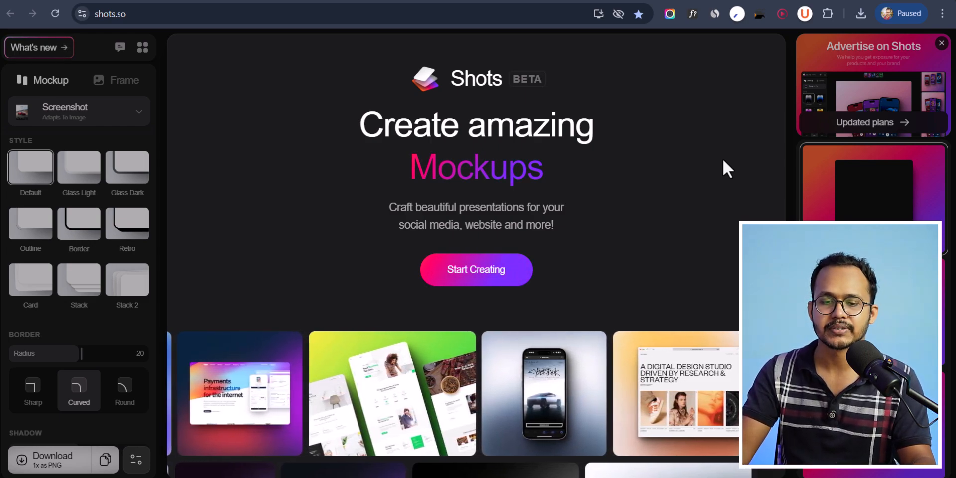
Open the Shots mockup editor, and capture and download a screenshot of the zoomed-out Key2Blogging YouTube channel page.
click(464, 272)
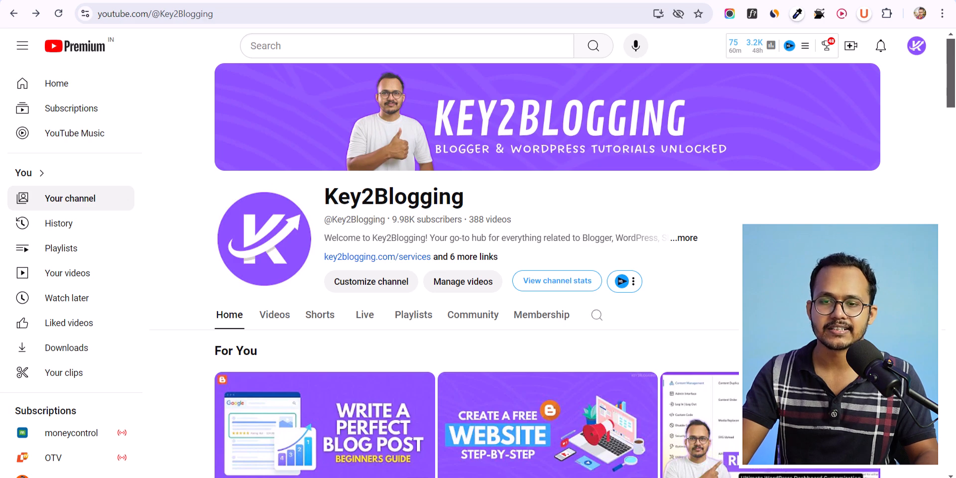
key(ctrl+minus)
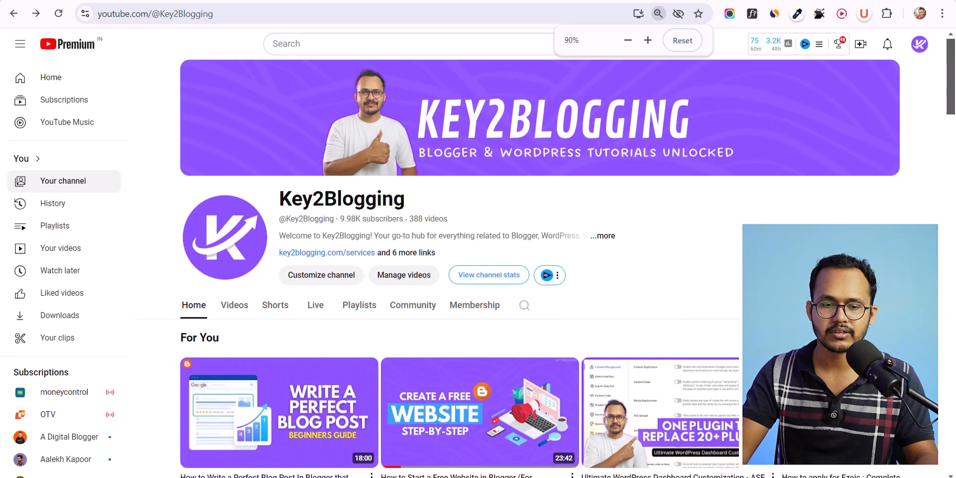
key(ctrl+minus)
key(ctrl+minus)
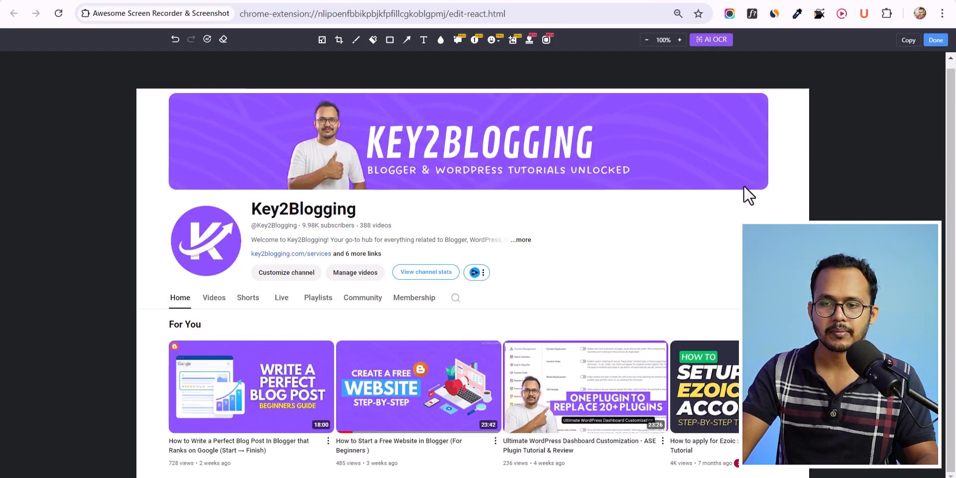
click(936, 42)
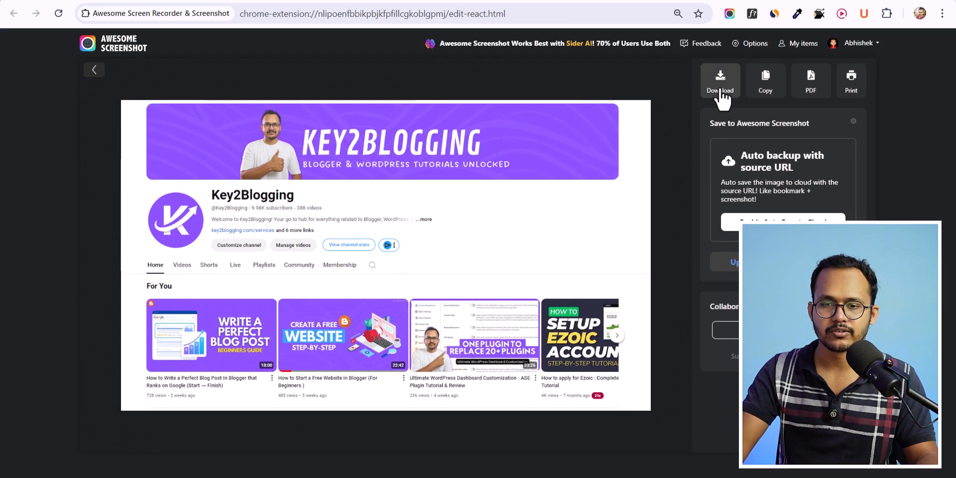
click(720, 90)
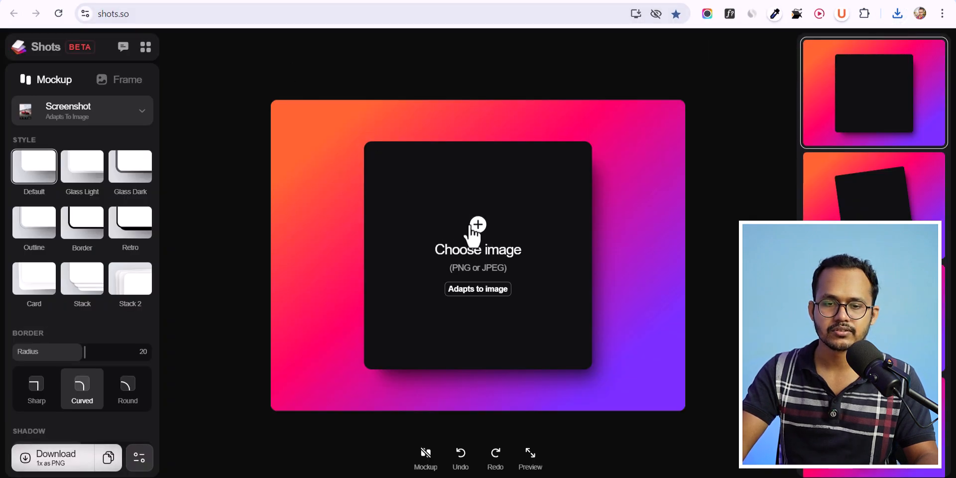
Load the downloaded channel page screenshot into the empty mockup in Shots.
click(469, 228)
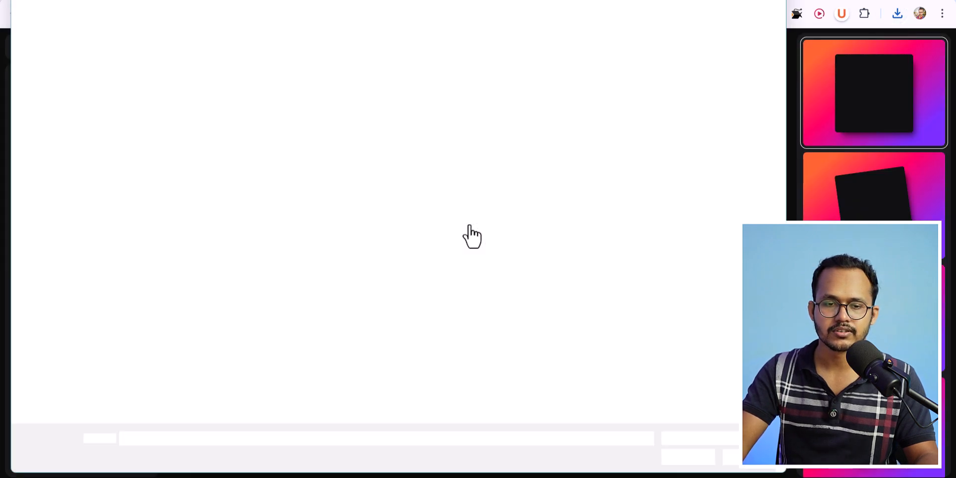
double_click(145, 109)
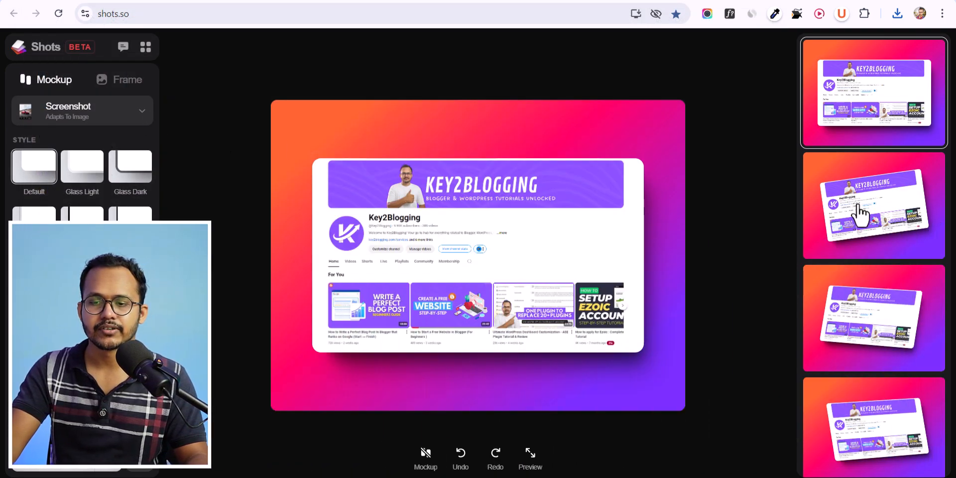
Try tilted, two-image and perspective layout presets for the mockup, and restore the straight single-image layout.
click(883, 212)
click(900, 304)
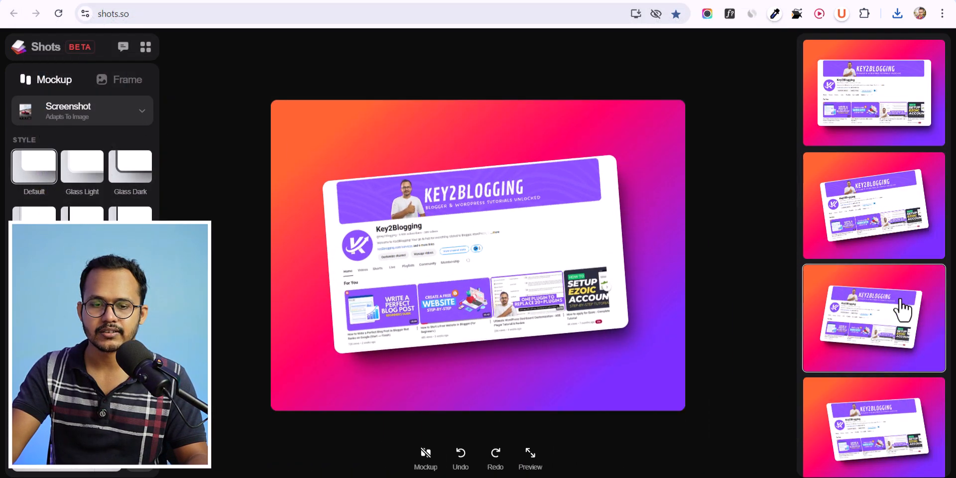
click(893, 417)
scroll(885, 388, down, 3)
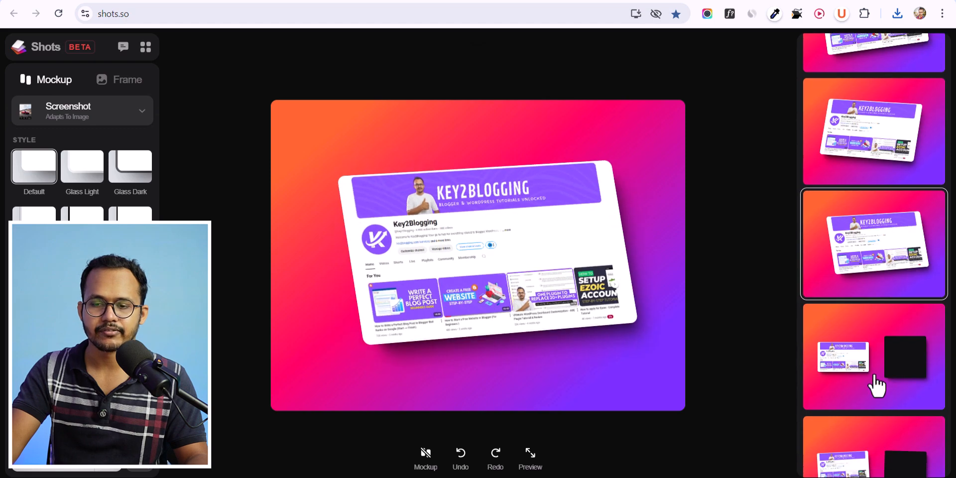
click(877, 386)
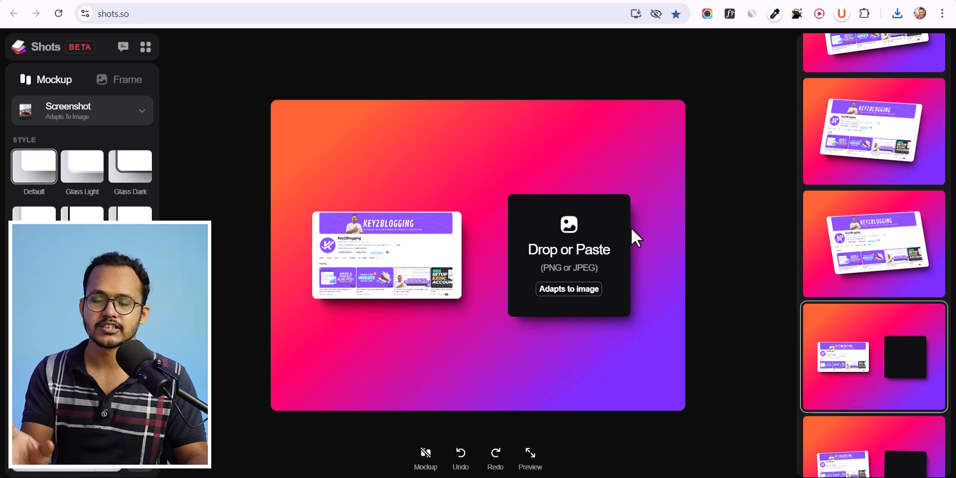
scroll(906, 394, down, 4)
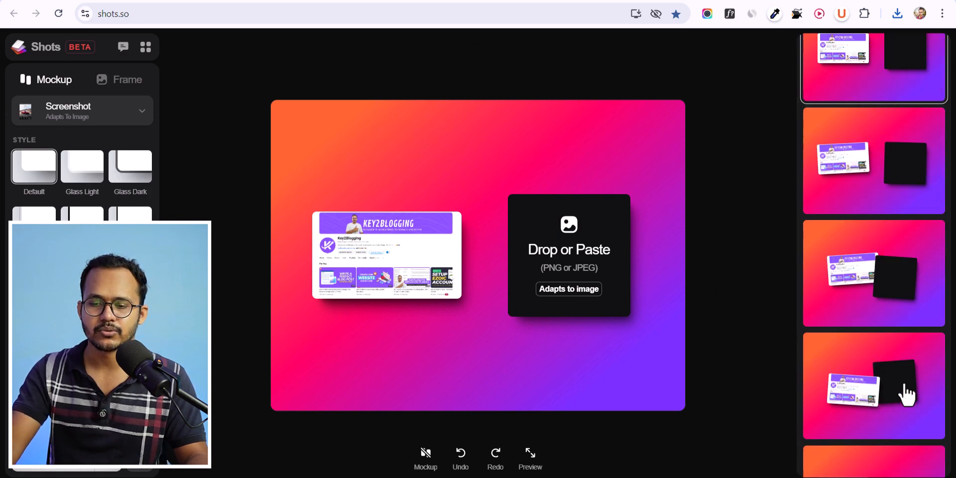
scroll(906, 394, down, 5)
click(869, 424)
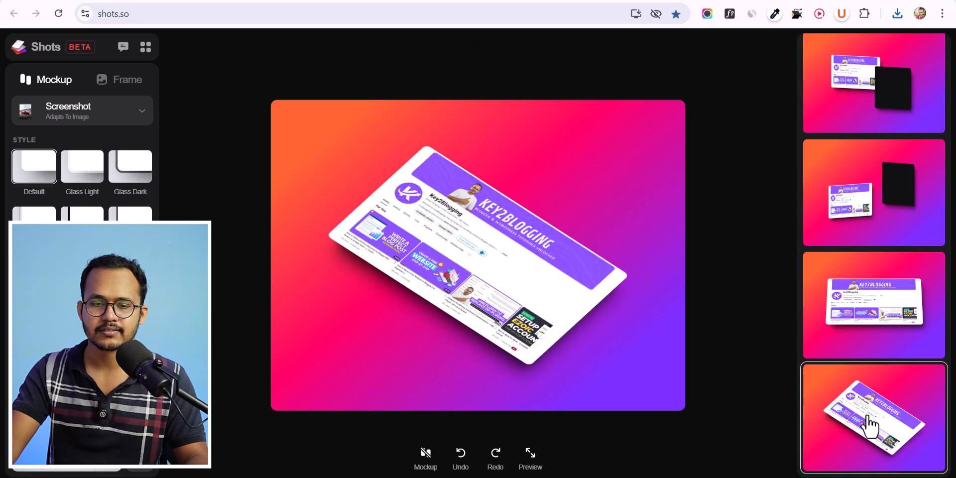
scroll(861, 398, down, 8)
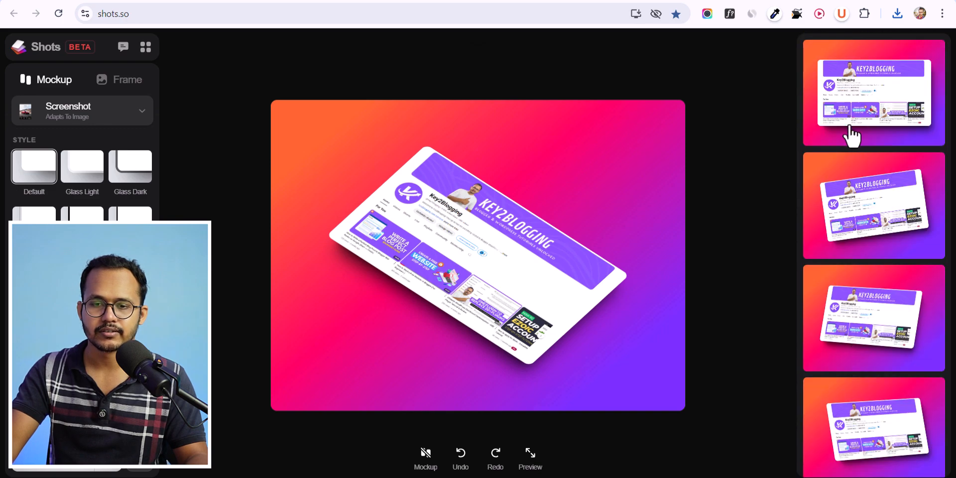
click(852, 135)
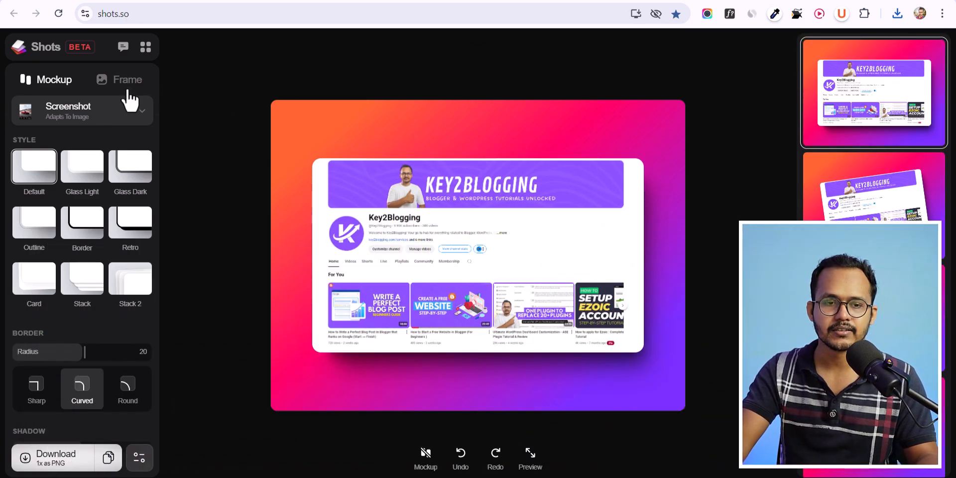
Set the frame size to the default 16:9 ratio, 1920 x 1080.
click(123, 84)
click(134, 118)
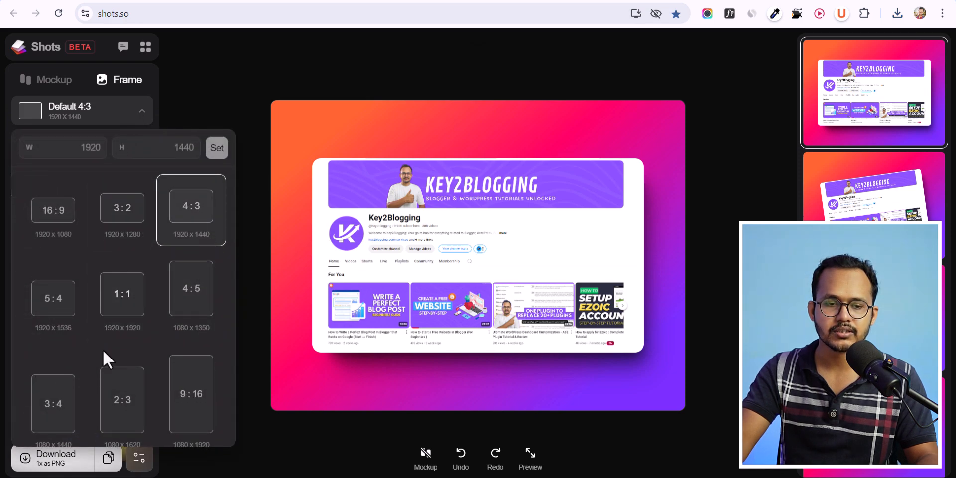
scroll(102, 348, down, 3)
scroll(90, 339, up, 3)
click(58, 223)
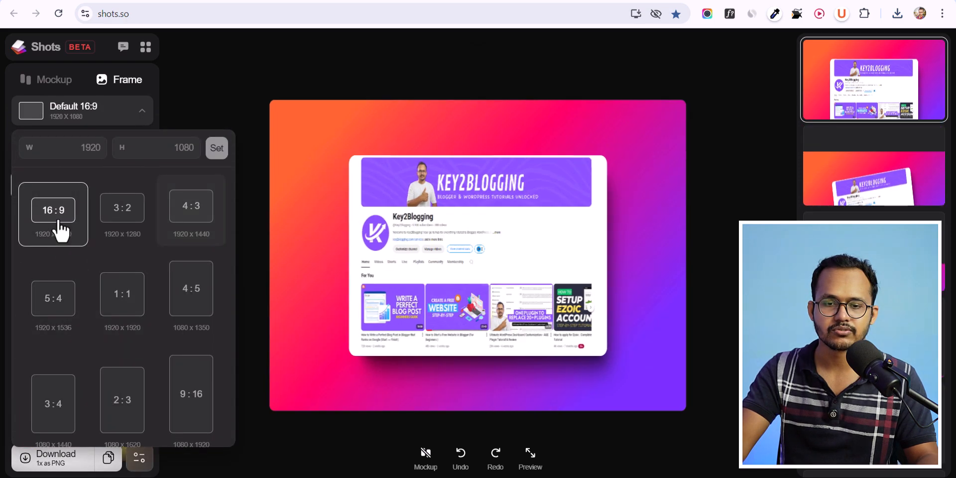
click(141, 118)
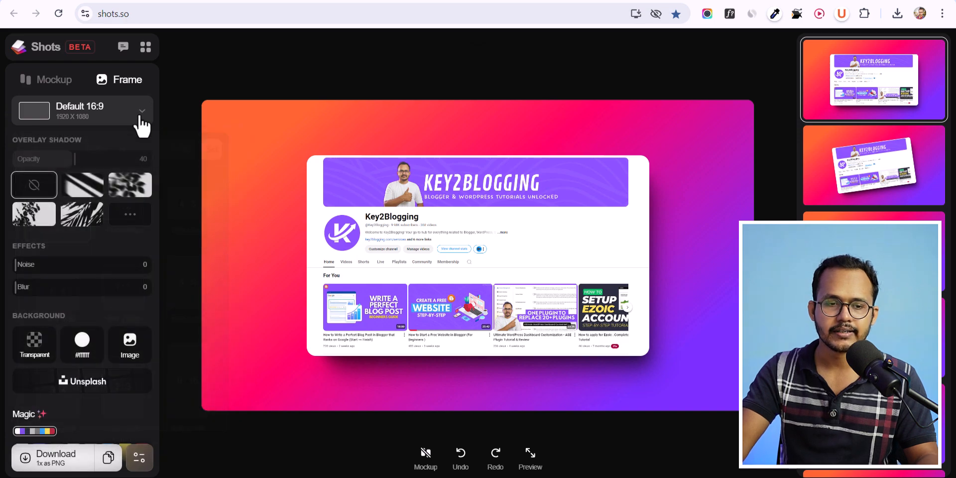
Try light-streak, leaf, branch and palm overlay shadows on the frame, and switch the overlay shadow off again.
click(72, 192)
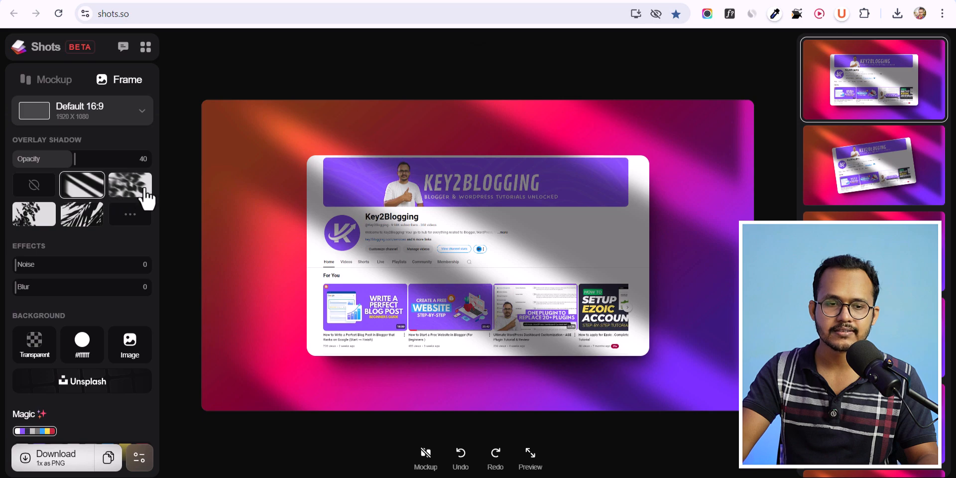
click(145, 194)
click(131, 215)
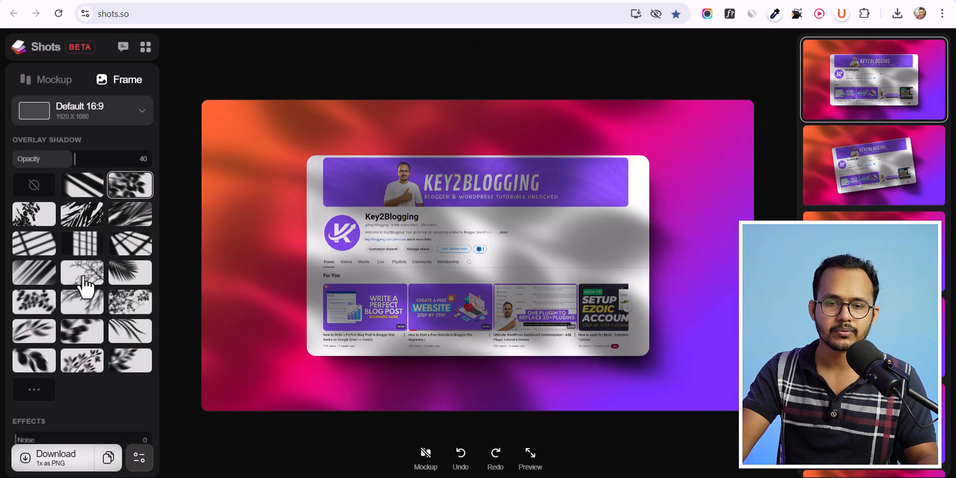
click(84, 284)
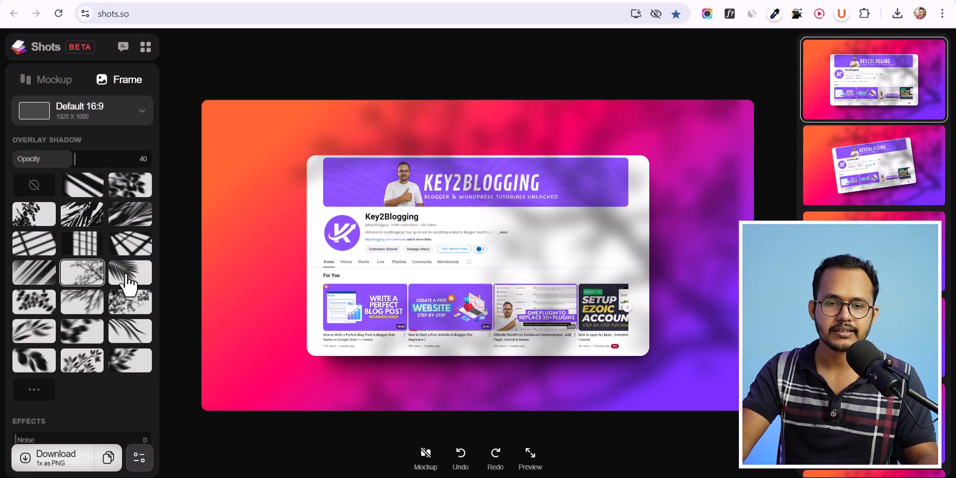
click(129, 283)
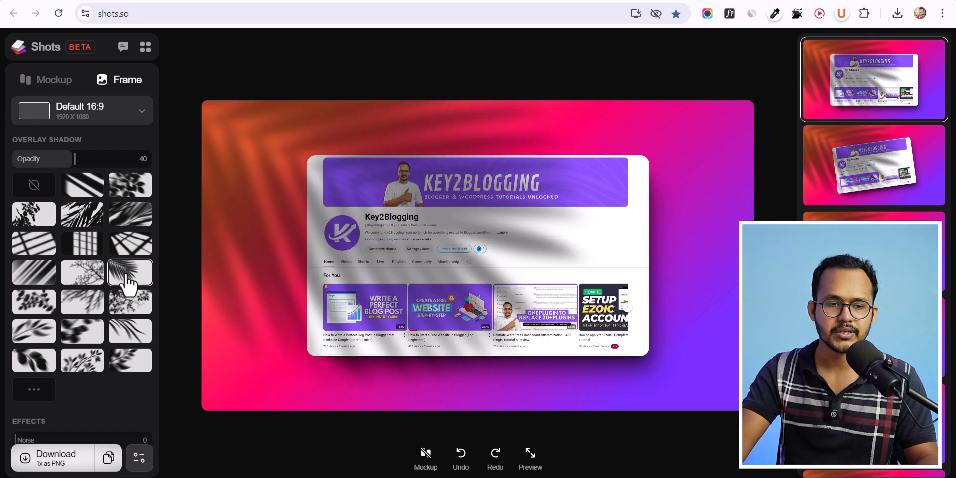
click(48, 187)
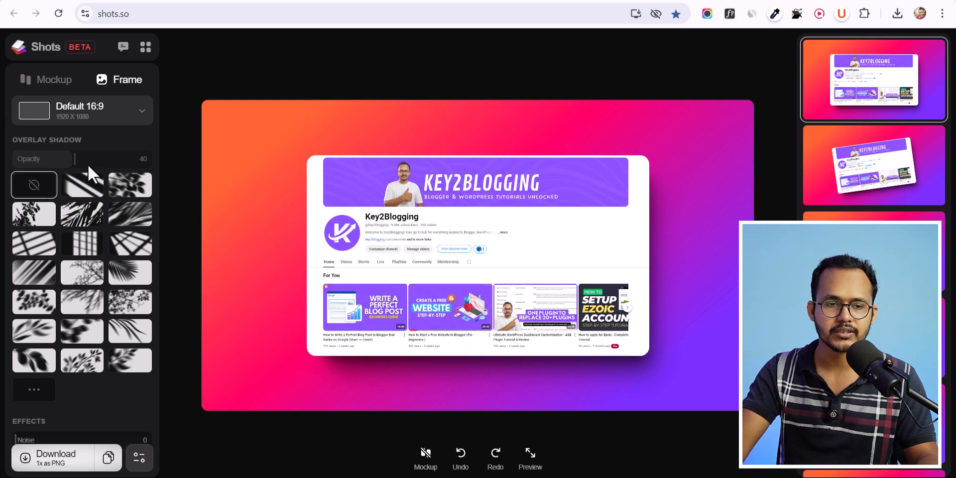
Exclude the blue colour from the Magic palette and apply its pink-to-purple gradient as the background.
scroll(64, 287, down, 3)
scroll(30, 325, down, 3)
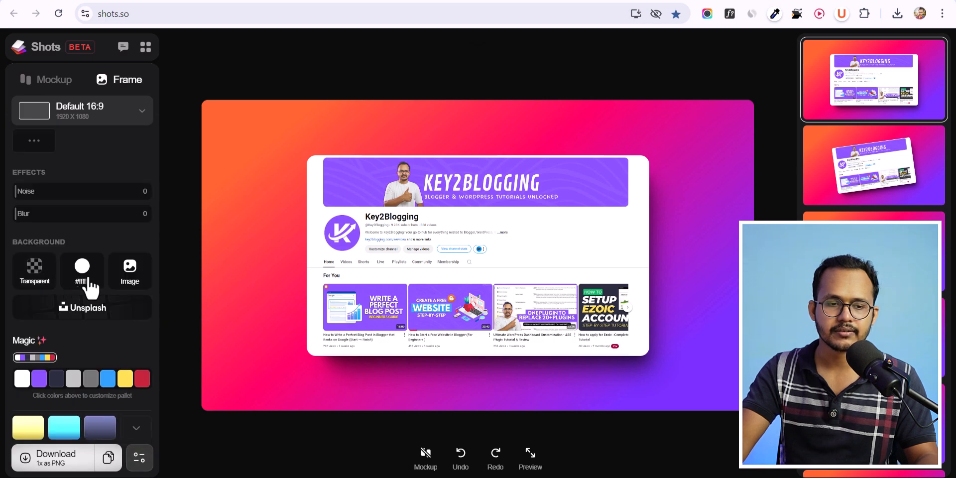
scroll(91, 204, down, 3)
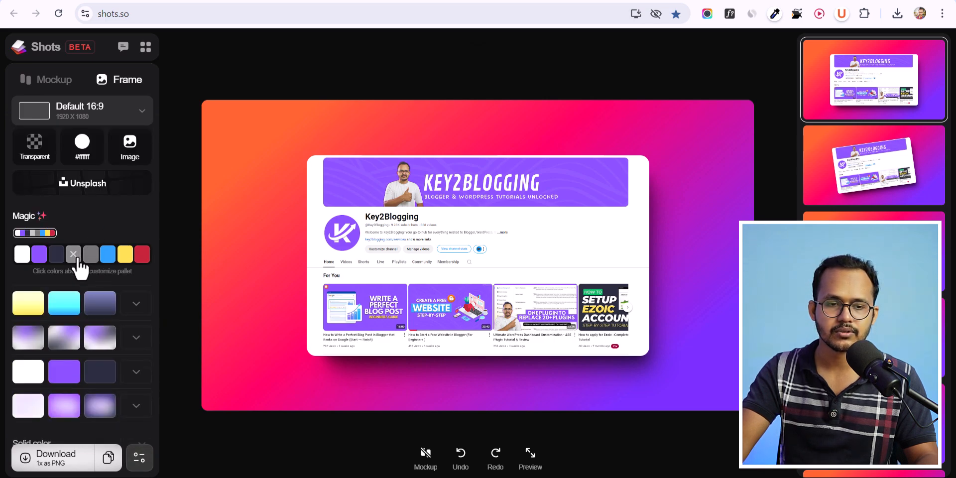
click(107, 255)
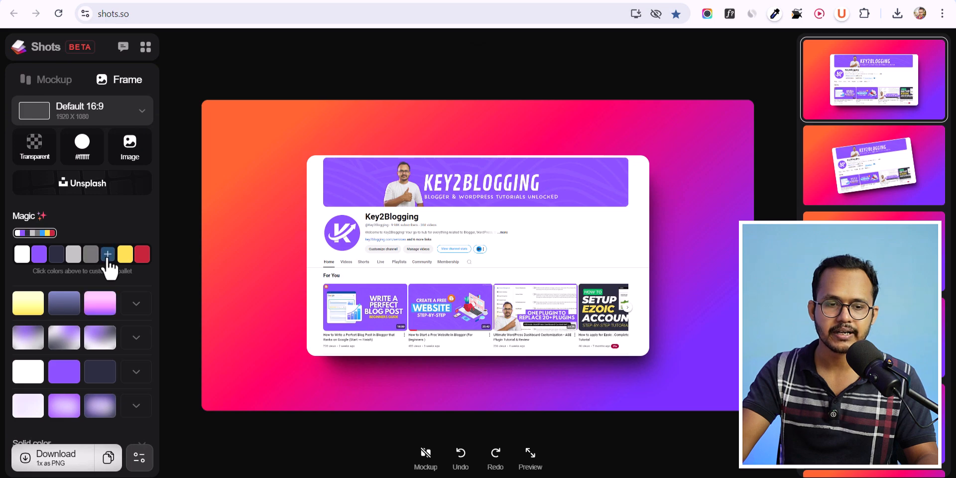
click(102, 304)
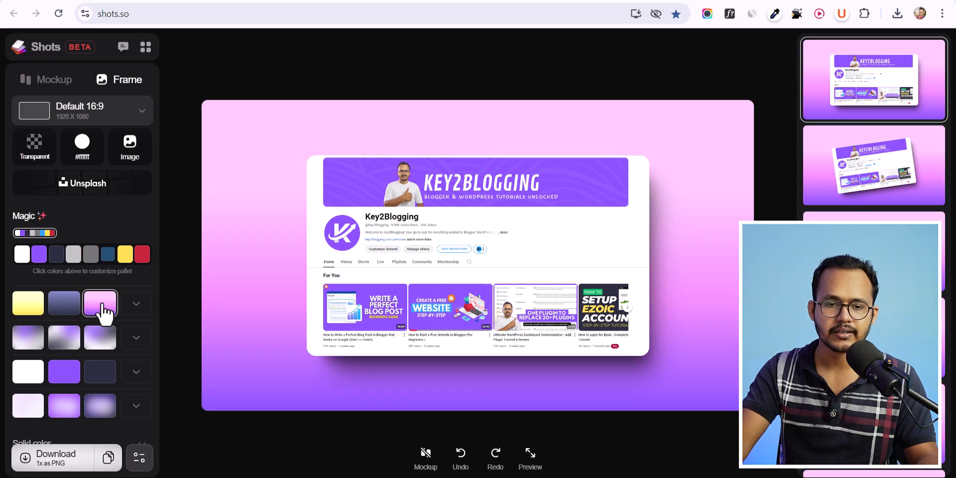
Expand the Magic mesh gradients and try several purple, grey and white blends as the background.
click(66, 343)
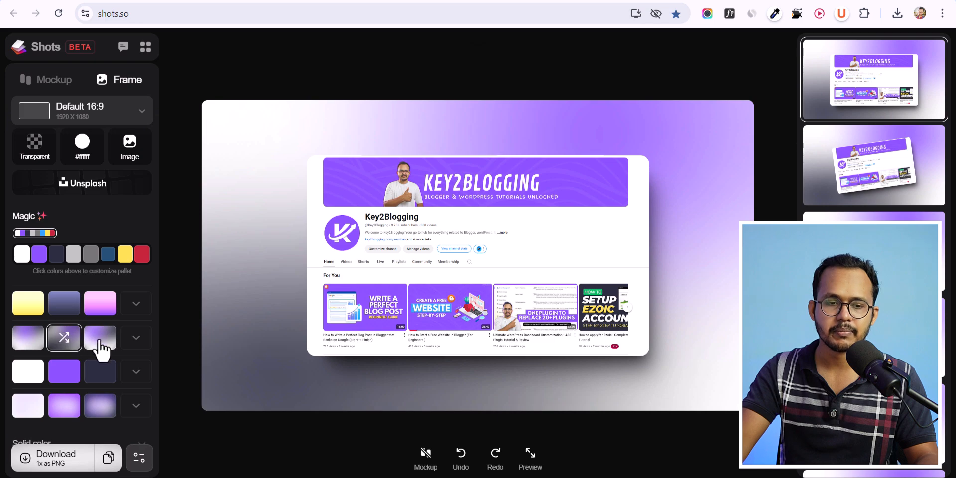
click(136, 339)
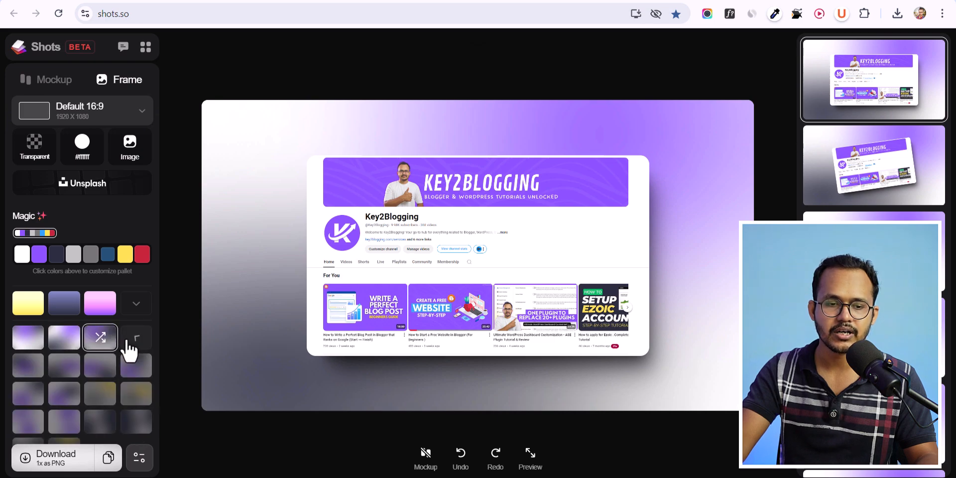
scroll(90, 339, down, 3)
click(103, 306)
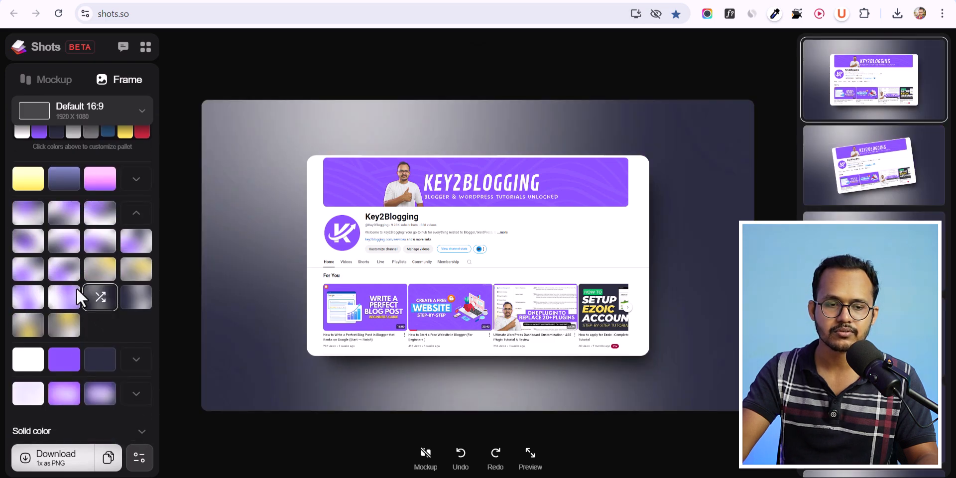
click(70, 295)
click(64, 270)
scroll(76, 319, down, 3)
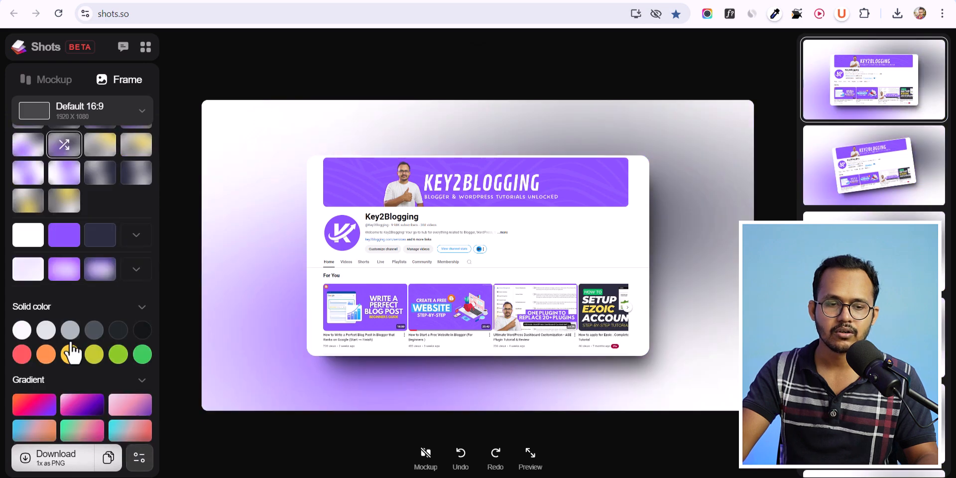
Expand the Gradient backgrounds and try several, including orange-pink-purple, soft pink-purple and green-teal.
scroll(70, 349, down, 4)
click(30, 226)
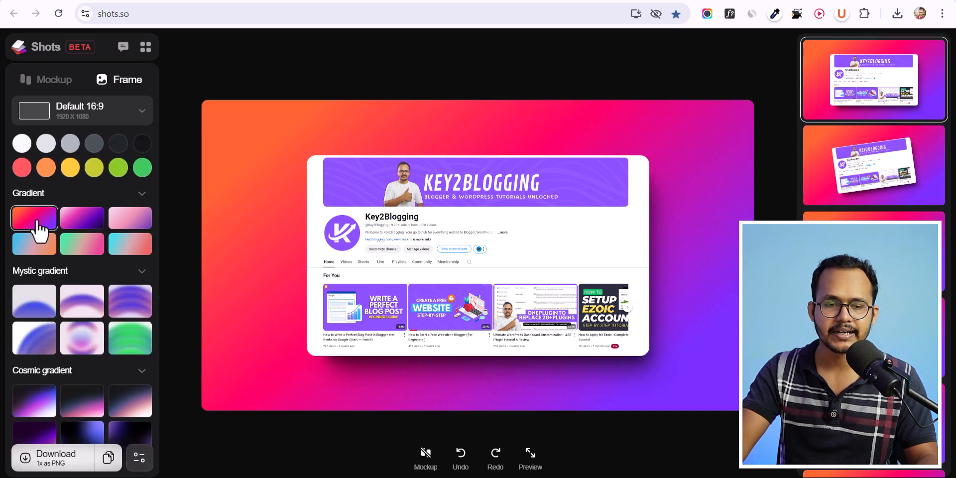
click(80, 244)
click(134, 222)
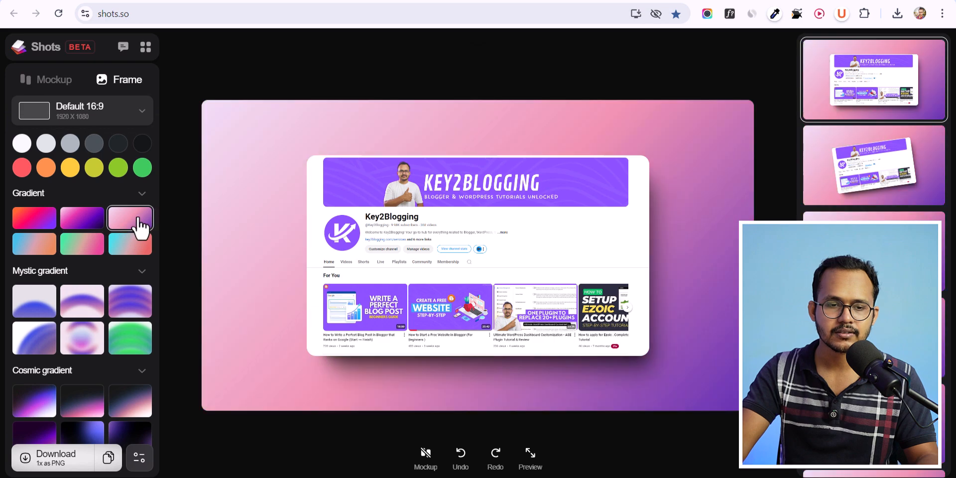
click(141, 195)
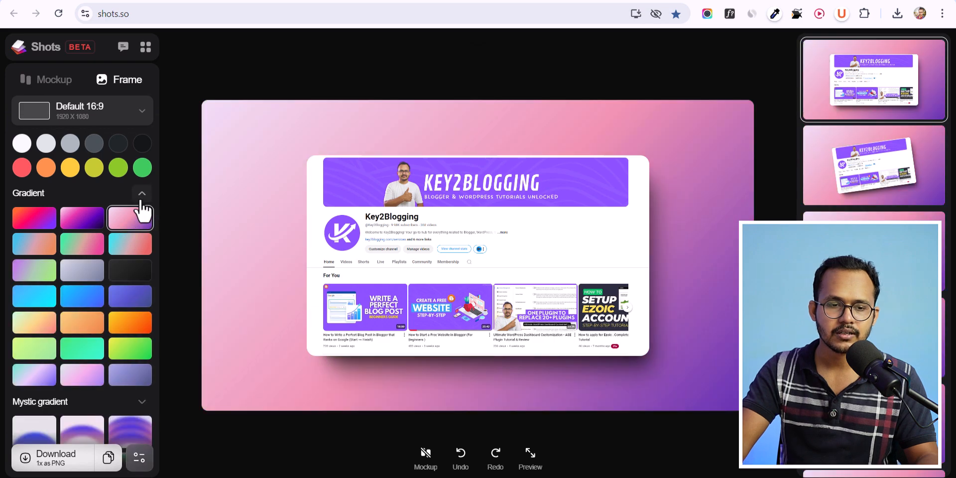
click(126, 326)
click(121, 353)
click(73, 353)
Try several Mystic gradients as the background, including the blue arc, purple rings, black-and-orange and green-teal ones.
scroll(95, 328, down, 4)
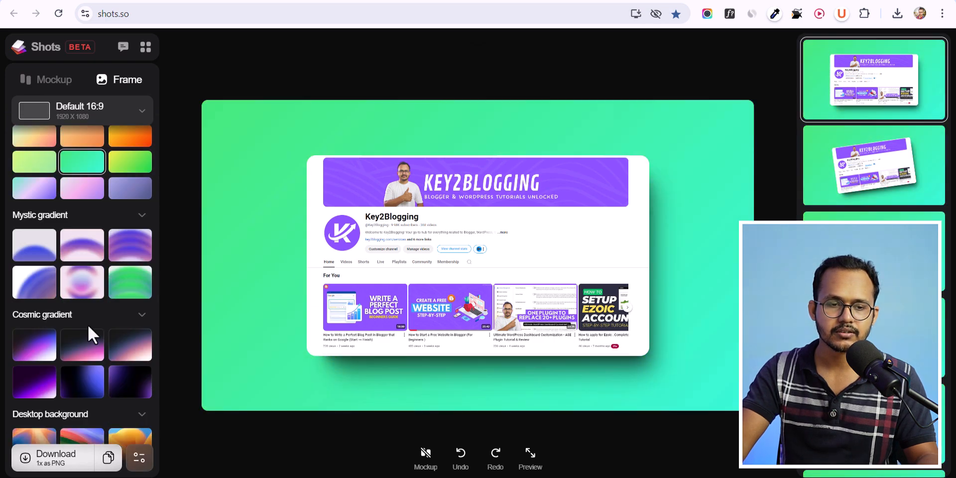
click(33, 256)
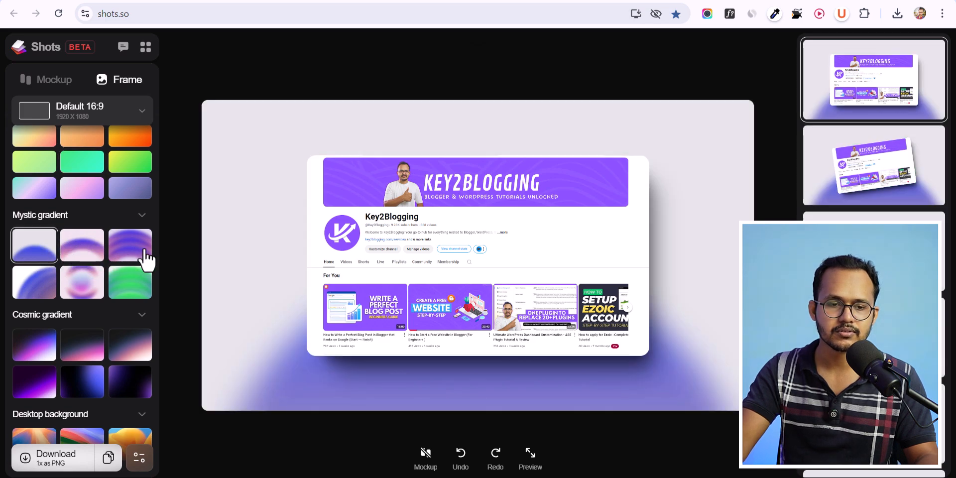
click(145, 259)
scroll(140, 234, down, 3)
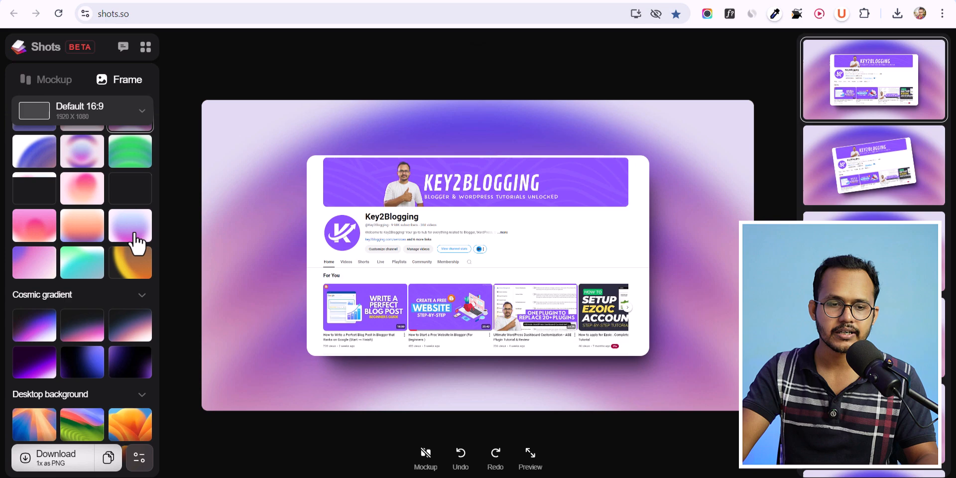
click(126, 269)
click(85, 269)
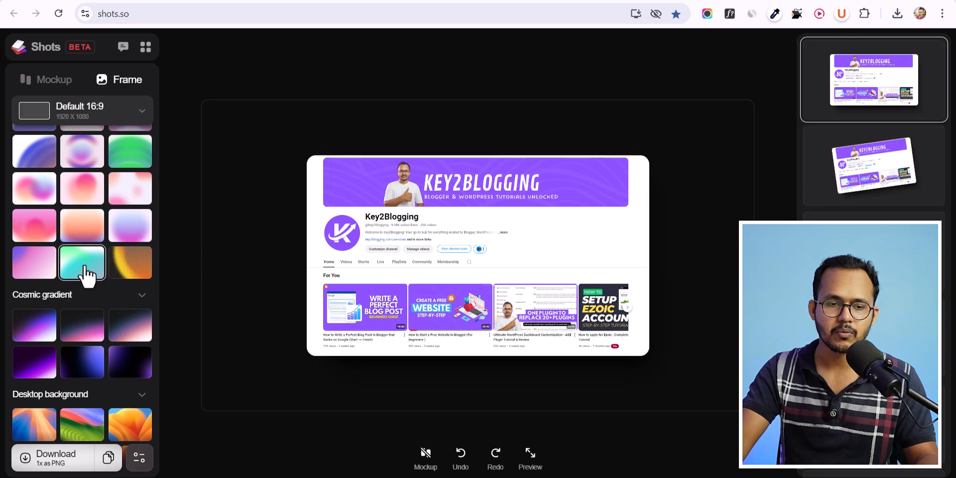
Try the orange-and-blue rays Desktop background, expand the Desktop background collection and apply the orange bloom on blue.
scroll(85, 271, down, 5)
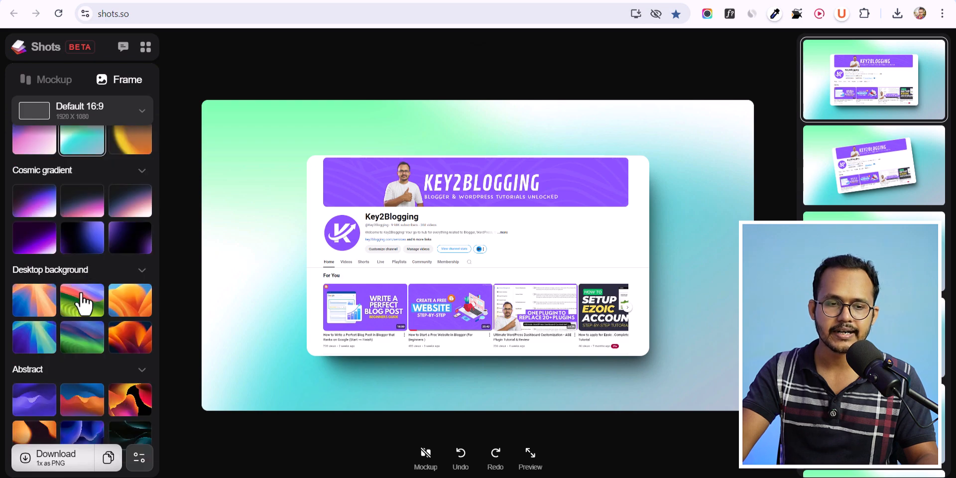
scroll(82, 302, down, 3)
click(48, 246)
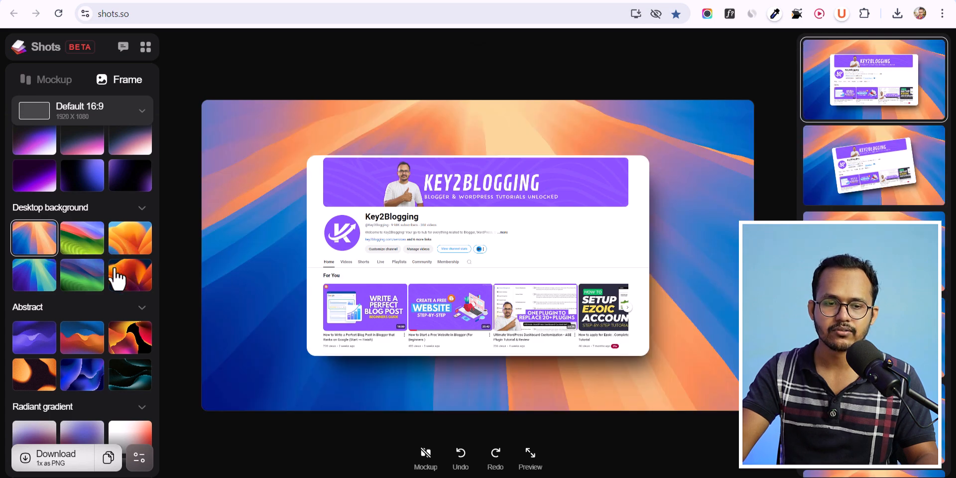
click(142, 208)
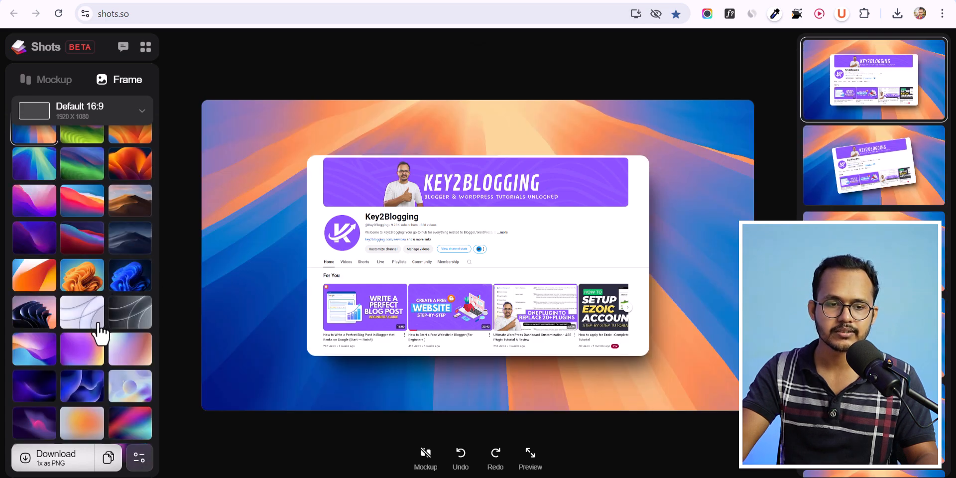
click(88, 292)
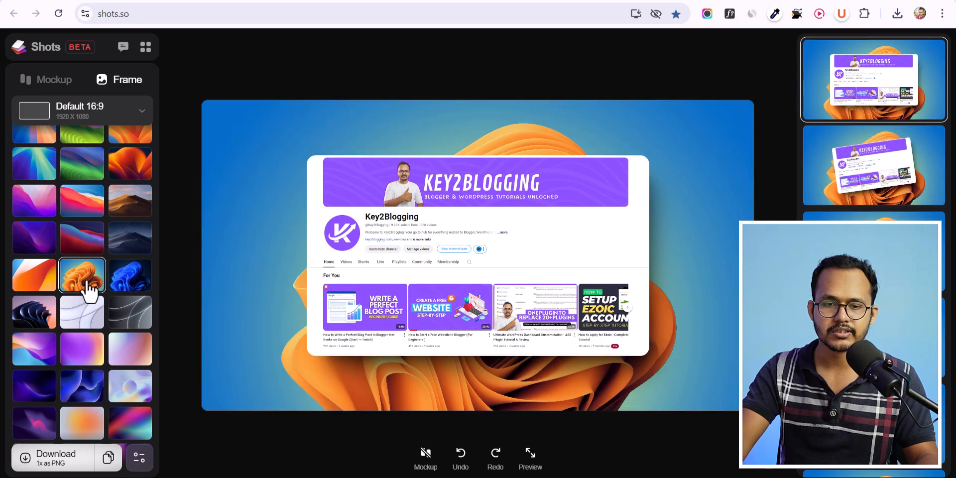
Expand the Texture backgrounds and try the sand dune and dark grey concrete textures.
scroll(89, 312, down, 4)
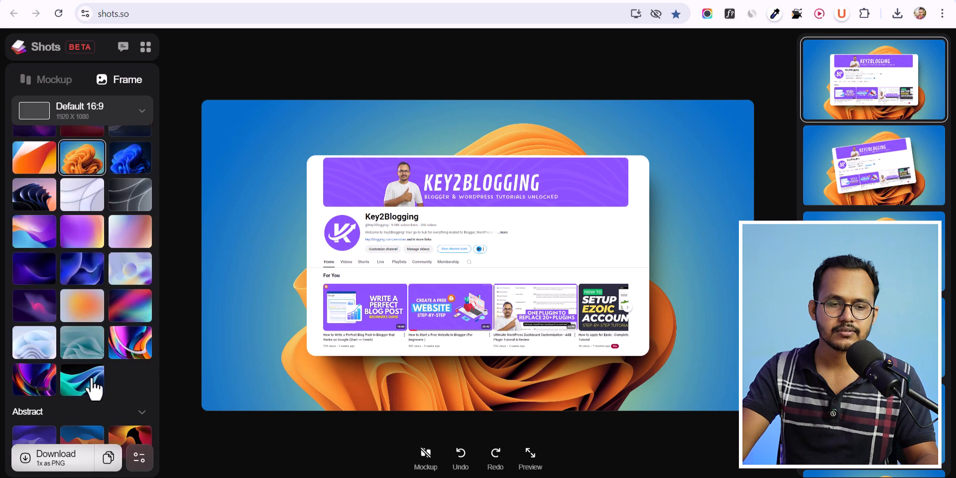
scroll(84, 348, down, 7)
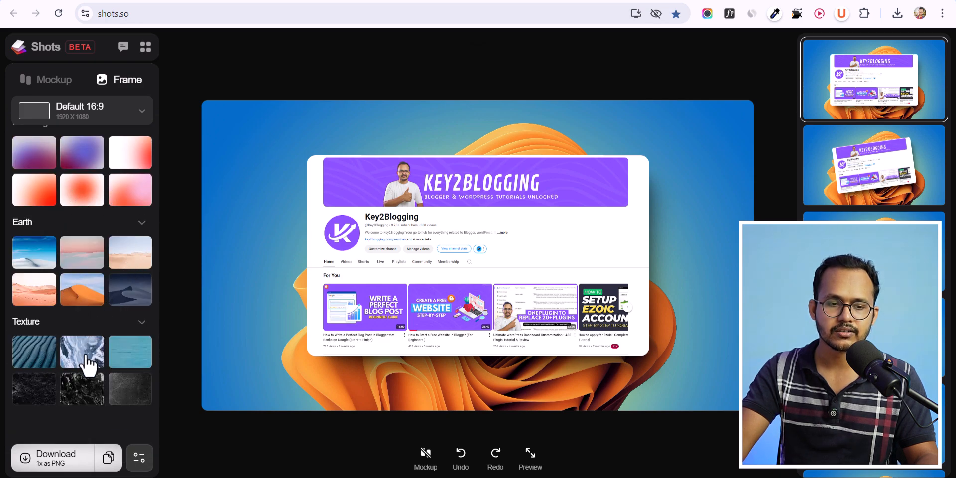
click(139, 322)
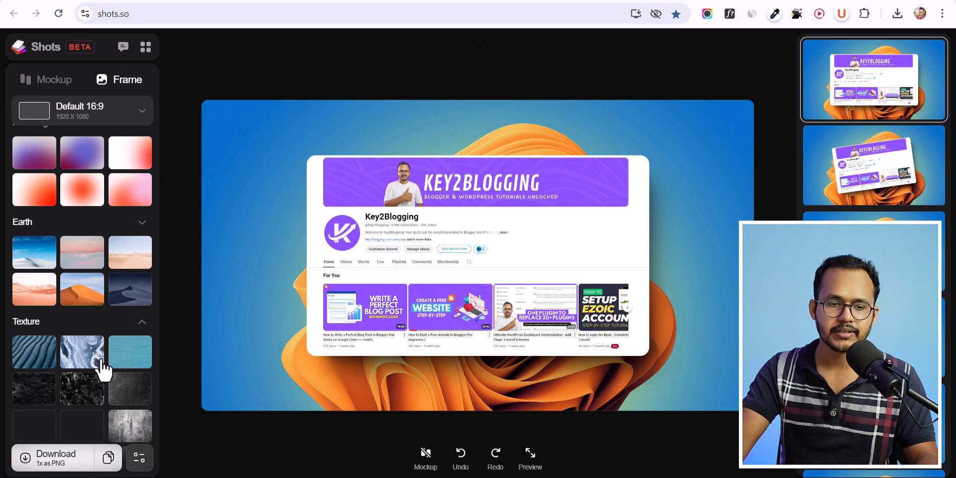
scroll(104, 383, down, 3)
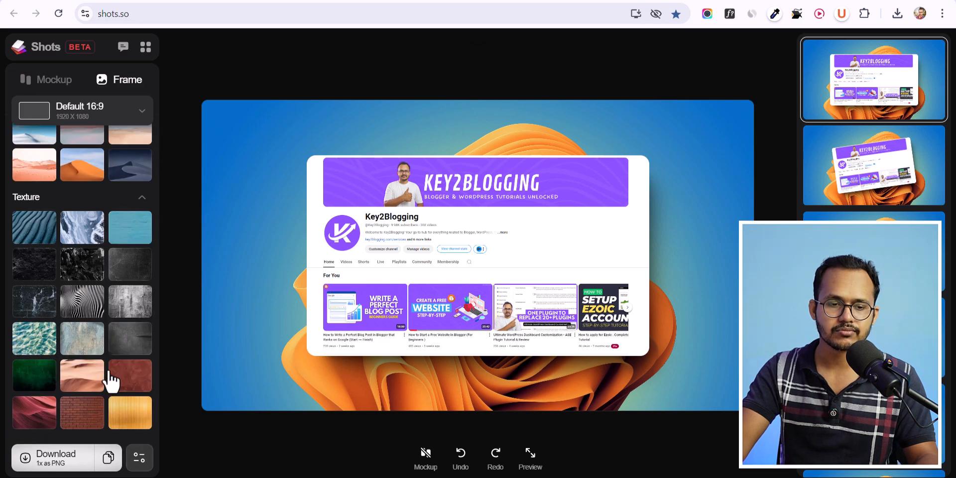
click(83, 387)
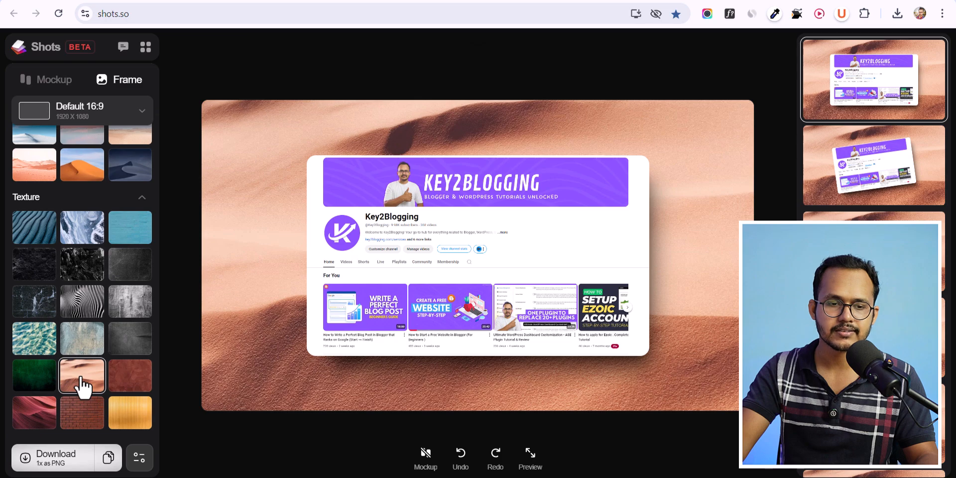
click(116, 349)
Apply the pink-magenta-purple-black Gradient as the frame background.
scroll(123, 318, up, 6)
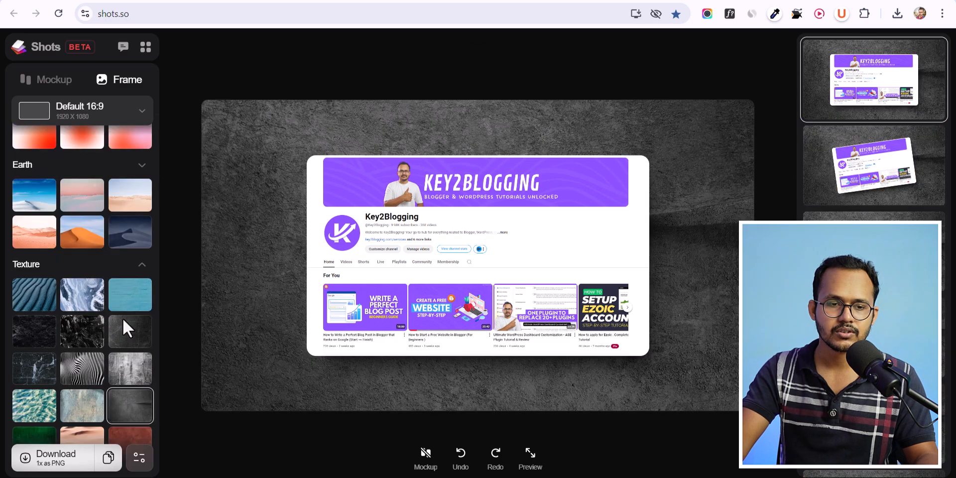
scroll(123, 314, up, 4)
click(81, 366)
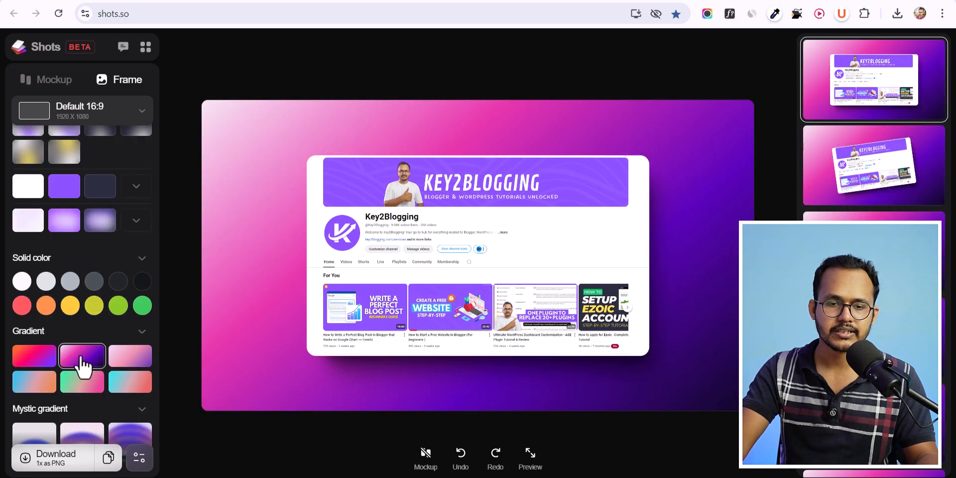
scroll(106, 331, down, 10)
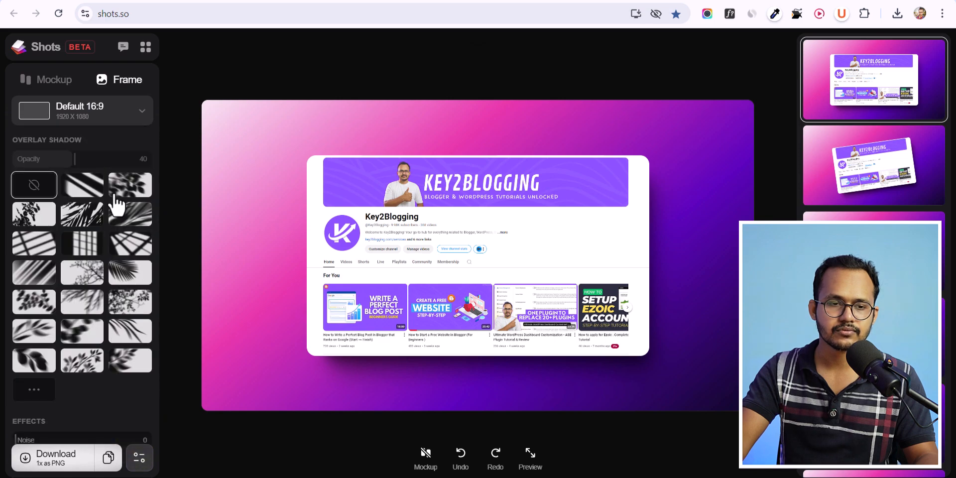
Try the Glass Light, Glass Dark and Outline styles on the screenshot mockup and apply the Border style.
click(38, 86)
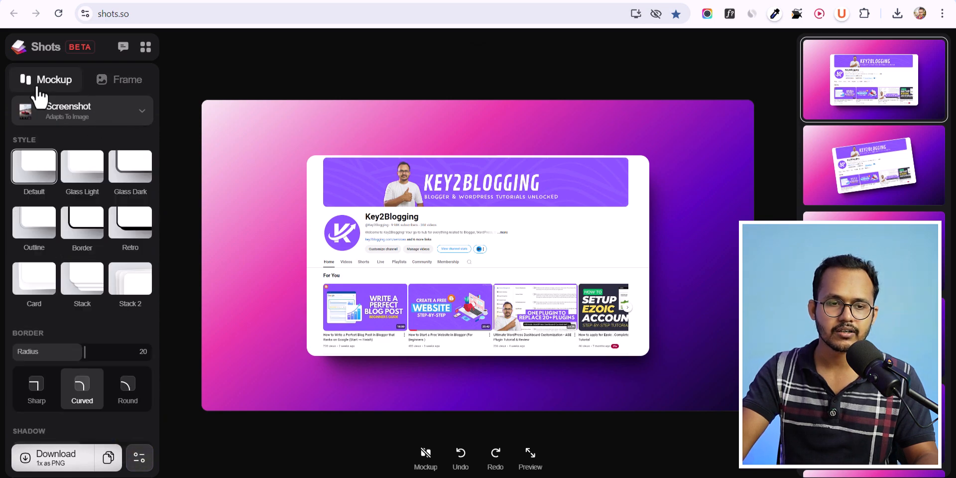
click(92, 183)
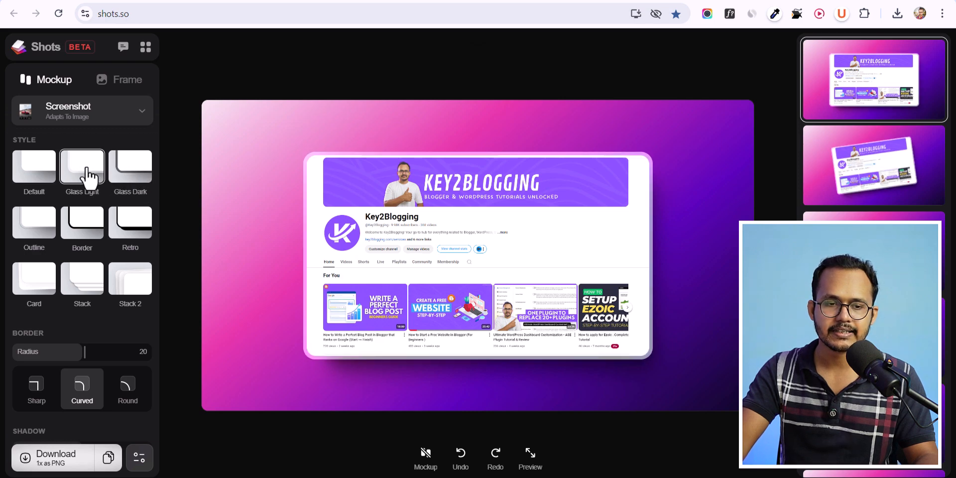
click(129, 177)
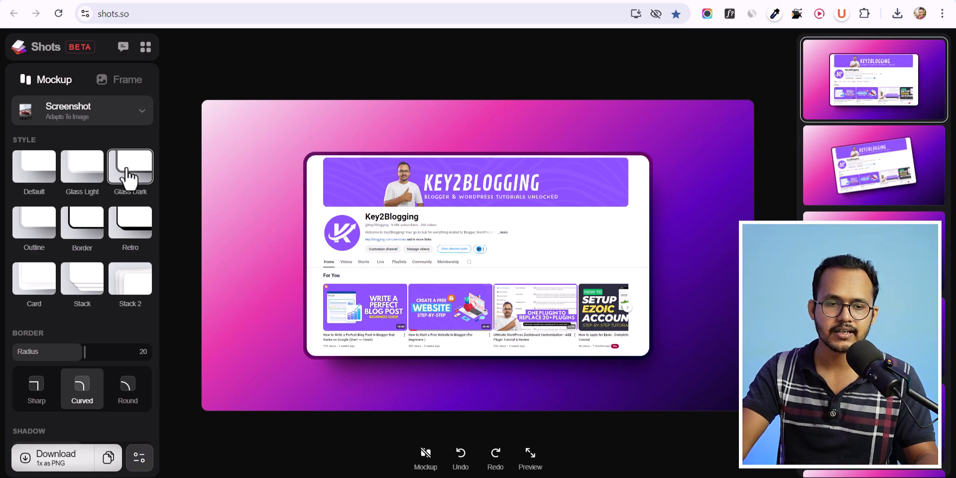
click(34, 242)
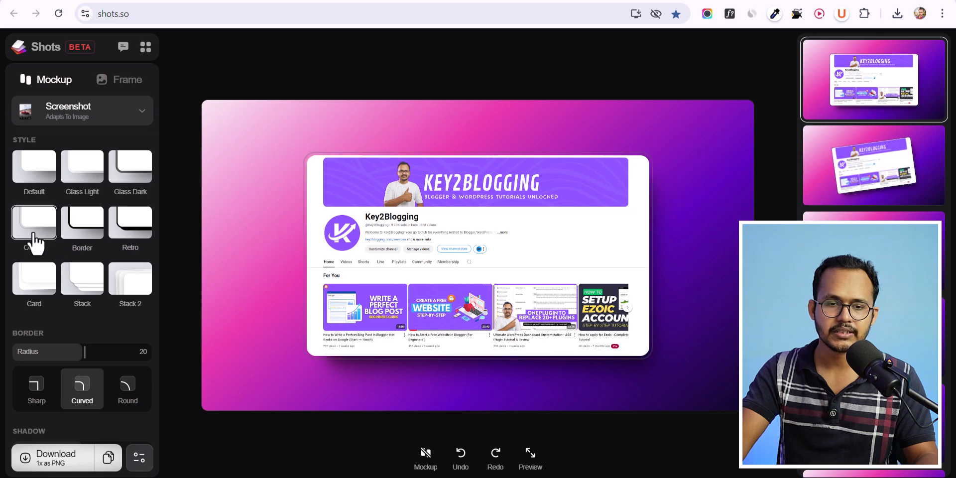
click(89, 234)
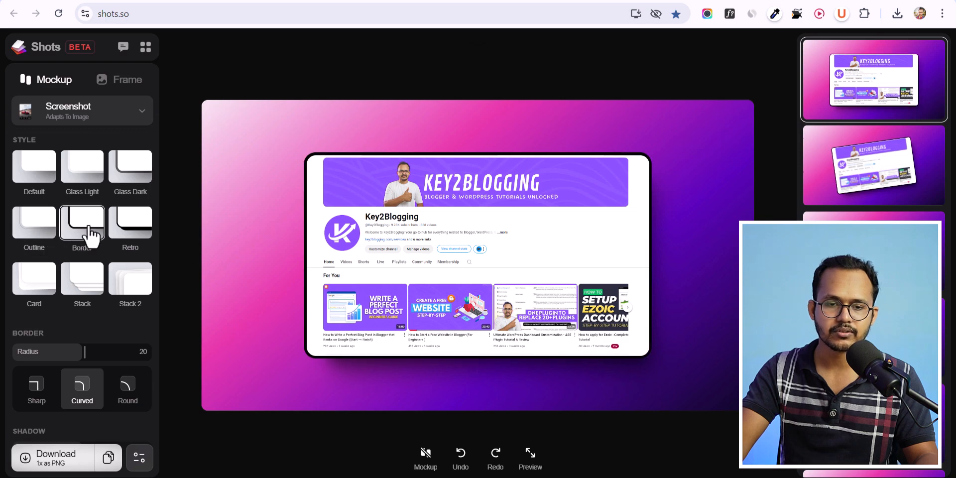
Set the border radius of the screenshot mockup to 30.
scroll(84, 332, down, 2)
drag(75, 294, 119, 297)
click(81, 332)
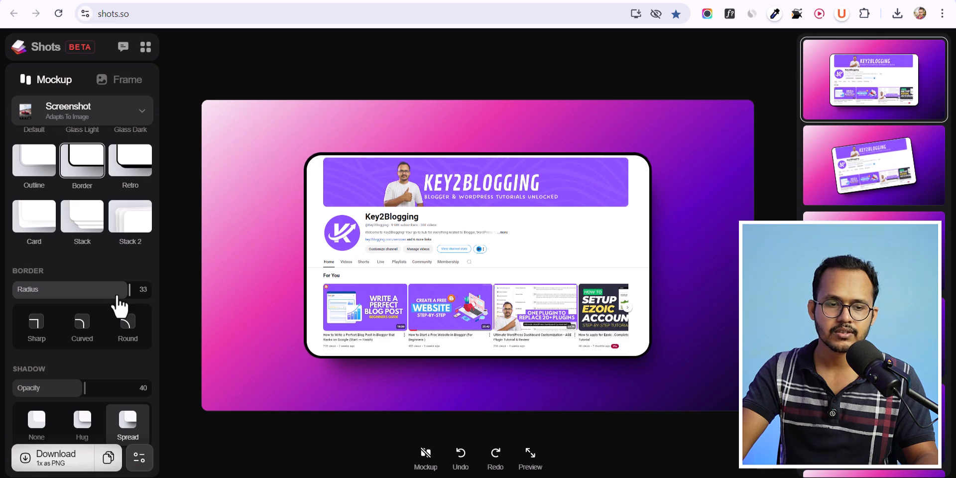
Raise the mockup's shadow opacity, compare the Hug and None shadows, and choose None.
scroll(62, 343, down, 3)
drag(71, 269, 140, 271)
click(84, 306)
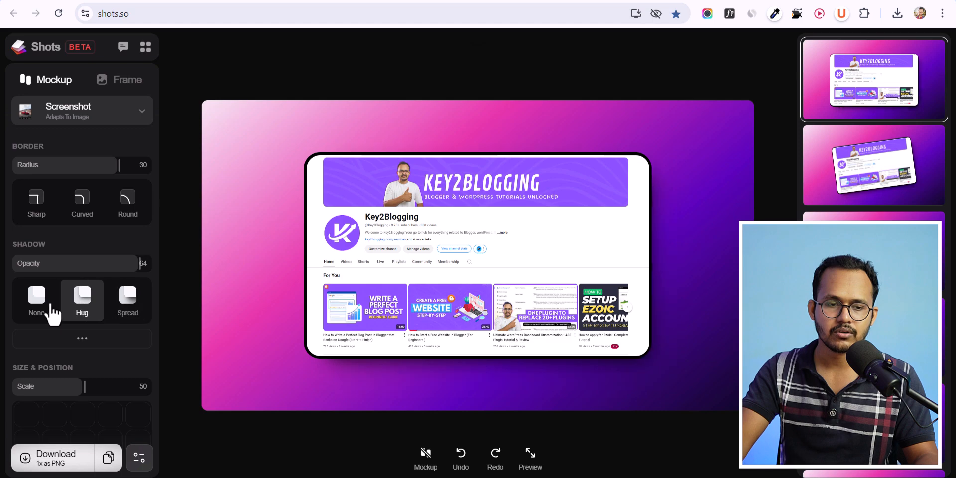
click(43, 312)
click(88, 309)
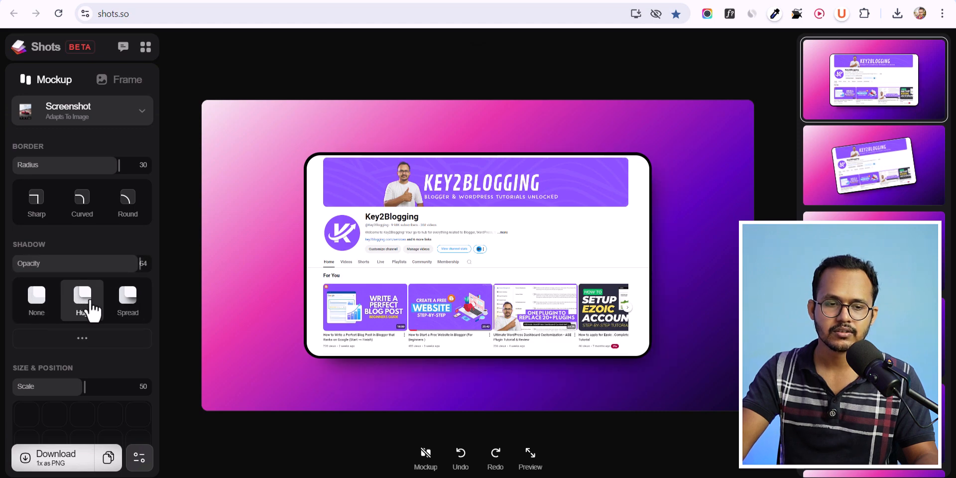
click(39, 306)
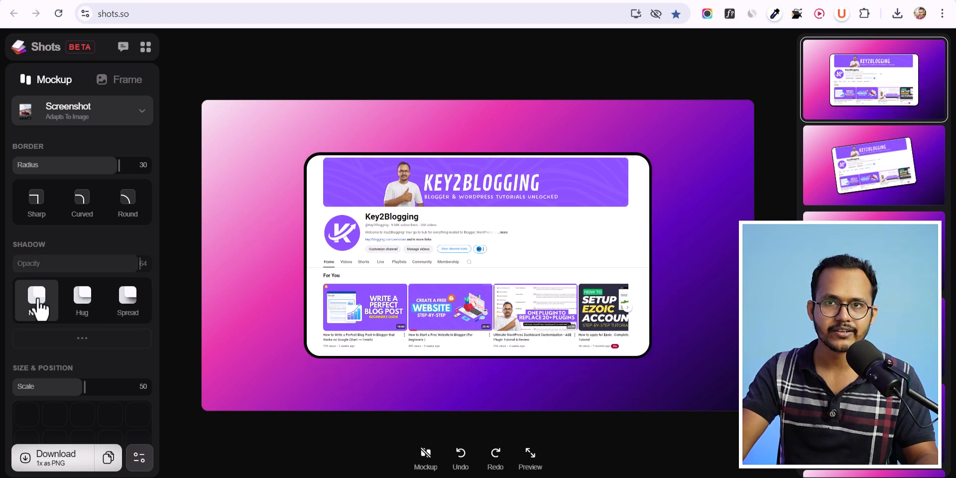
Try scaling the mockup up to 83, shift it off-centre and back to the centre, and reduce its scale to 35.
scroll(50, 308, down, 3)
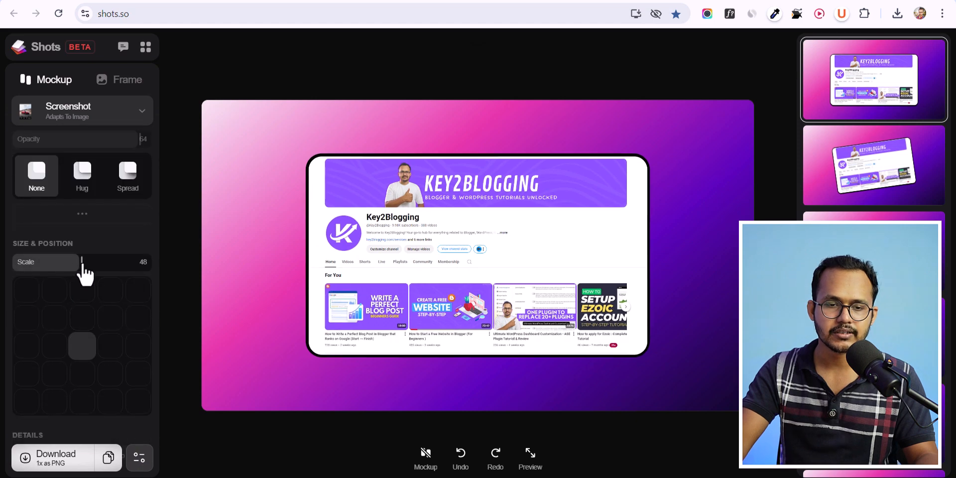
drag(79, 269, 131, 281)
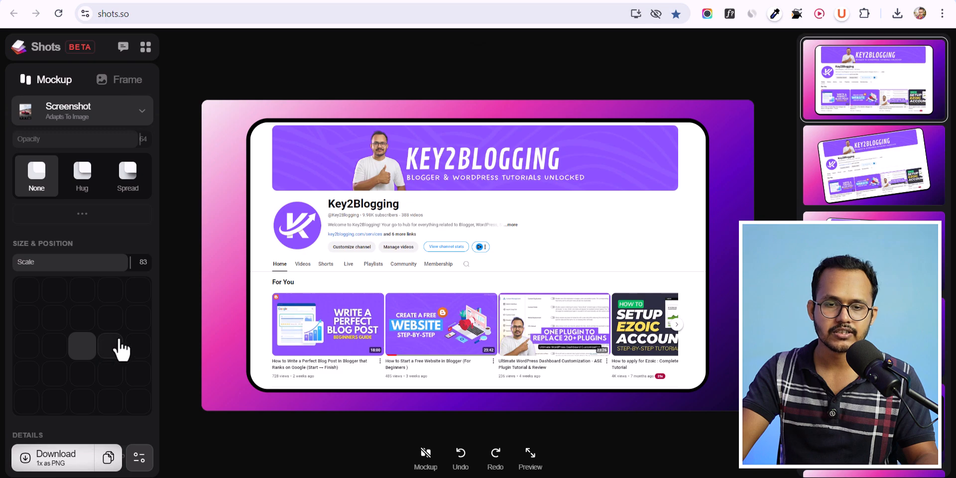
click(122, 347)
drag(127, 354, 77, 355)
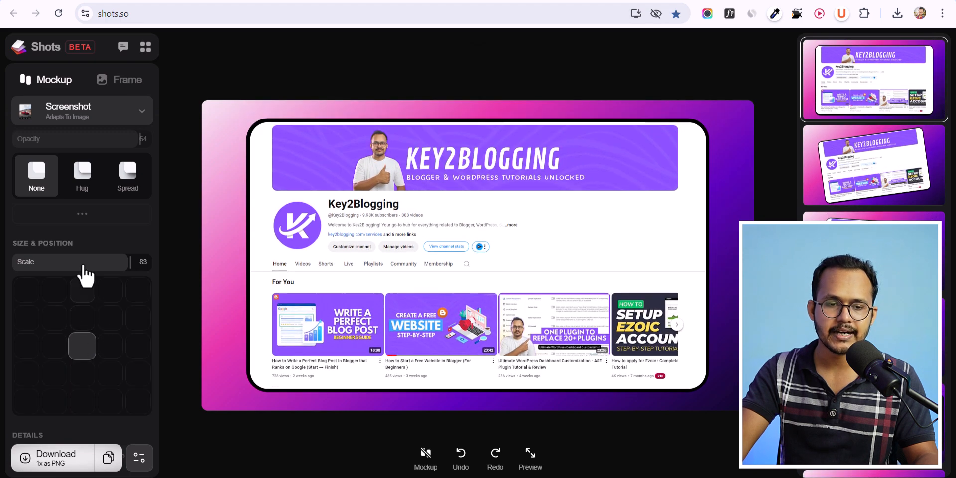
drag(118, 273, 61, 268)
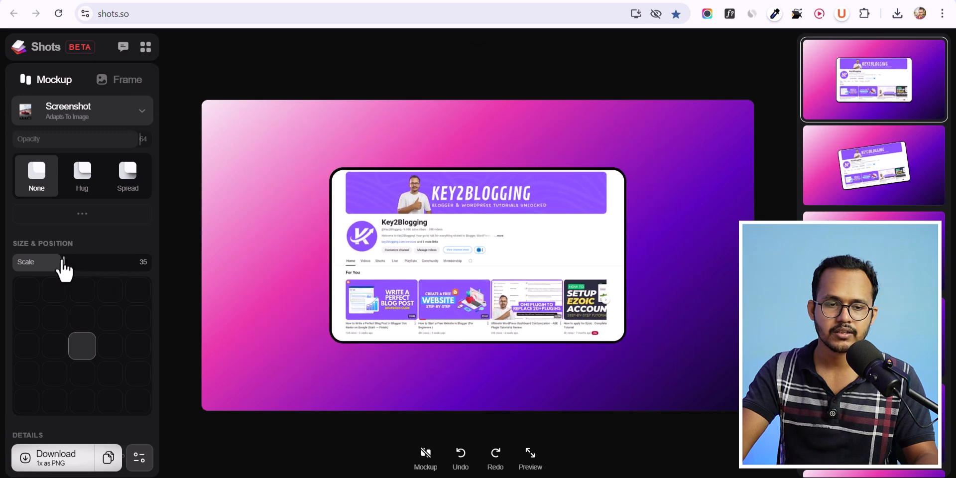
Try several off-centre positions for the mockup, return it to the centre of the frame and set its scale to 75.
click(135, 344)
click(122, 301)
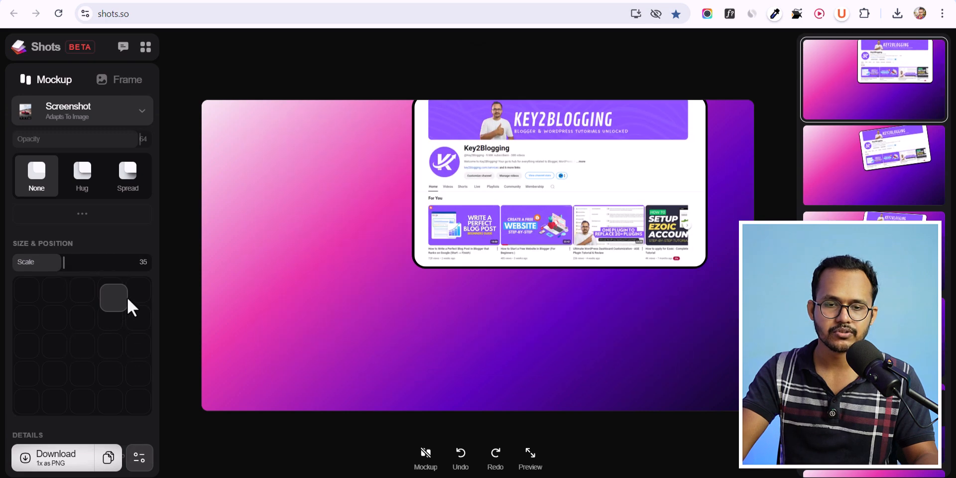
click(64, 300)
click(80, 346)
drag(71, 269, 116, 273)
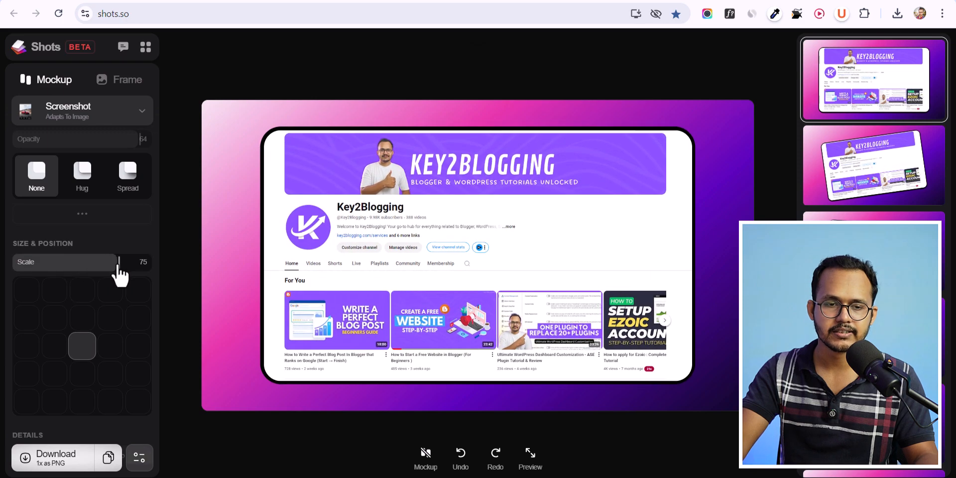
Change the mockup type from Screenshot to Browser and apply the Chrome Light style.
scroll(130, 159, up, 6)
click(128, 124)
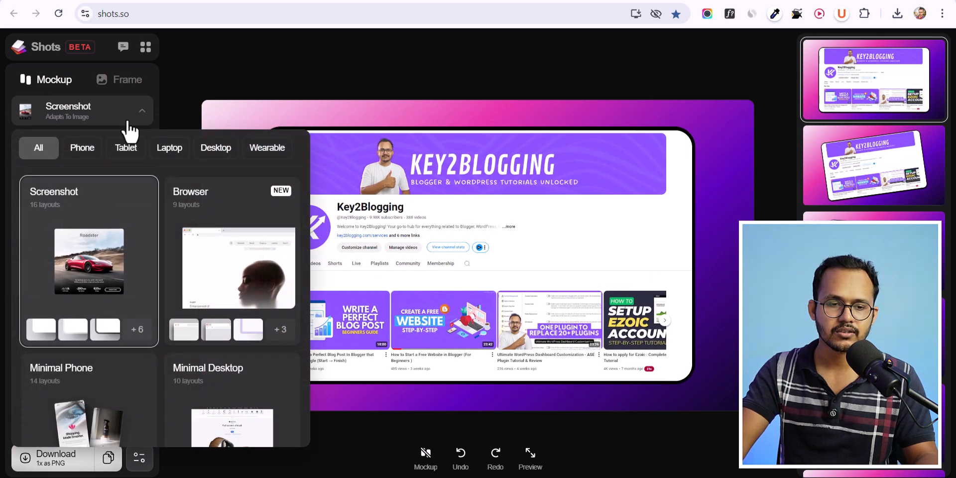
click(217, 236)
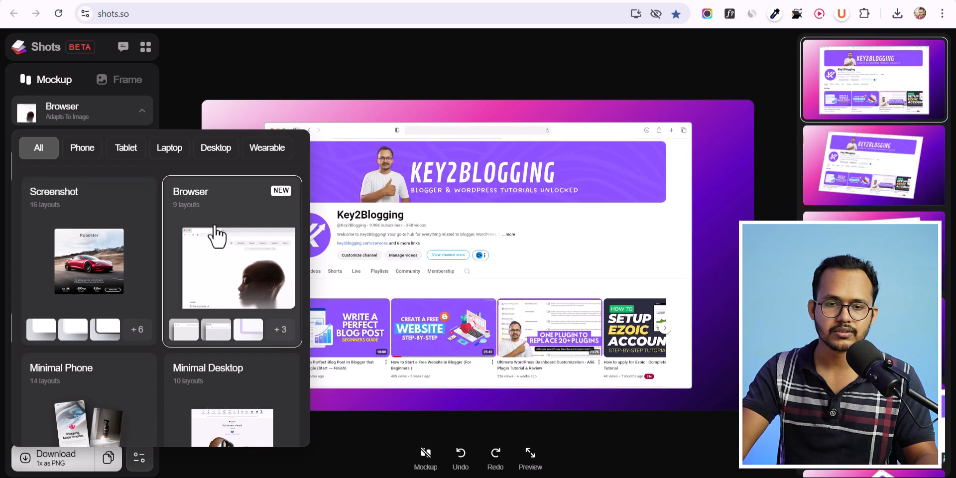
click(172, 109)
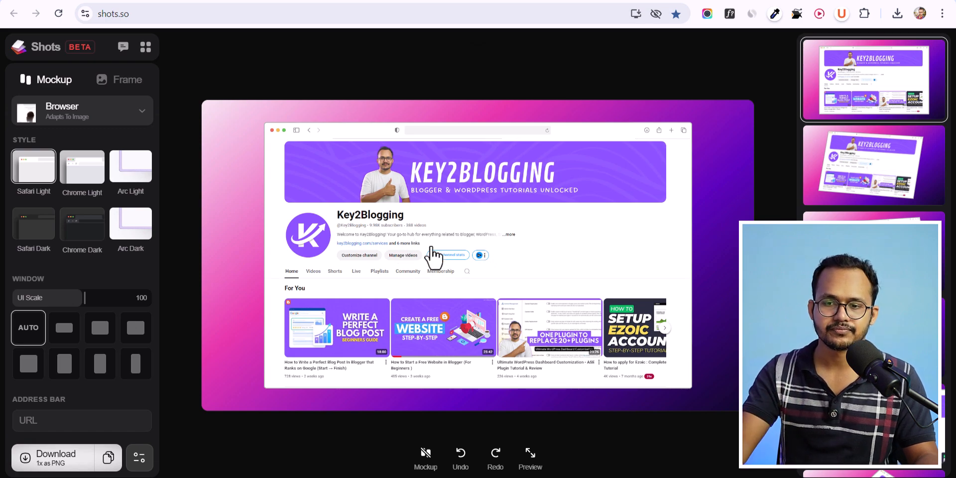
click(88, 190)
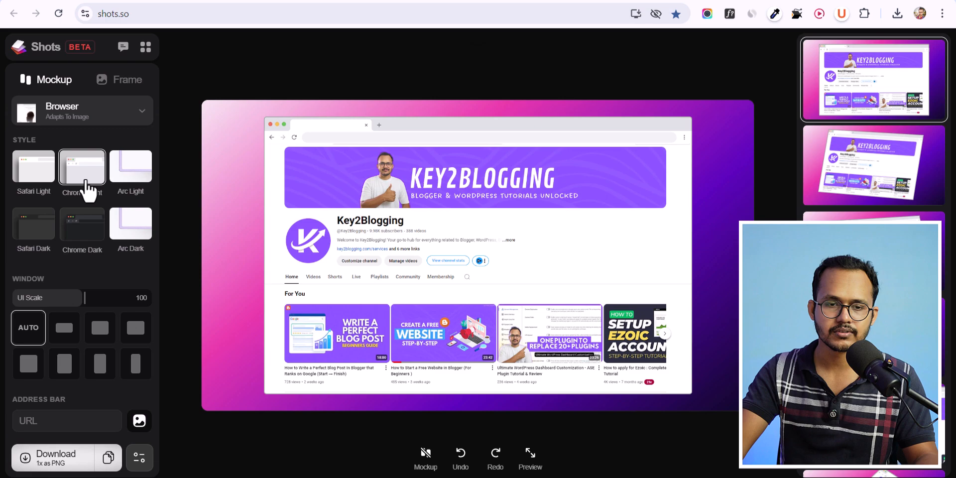
Compare the Arc Light browser style, apply Chrome Dark, and raise the window's UI scale to 109.
click(132, 168)
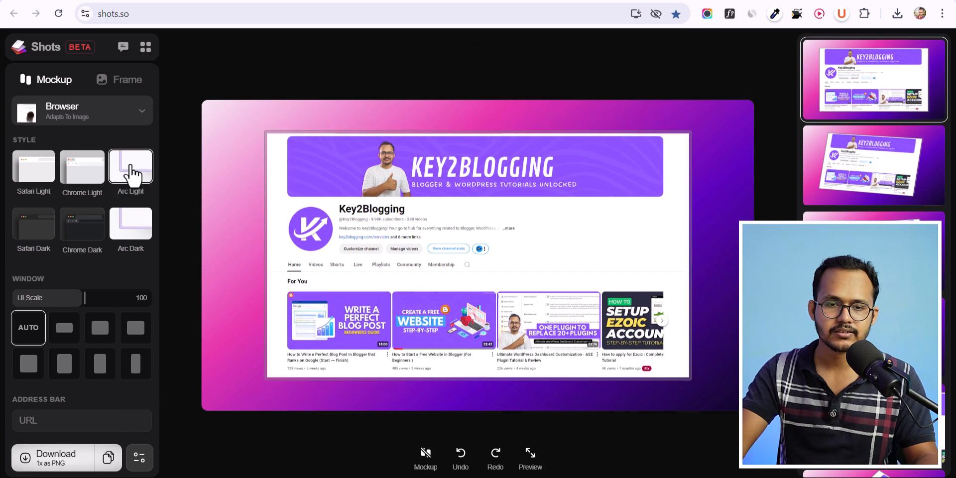
click(77, 232)
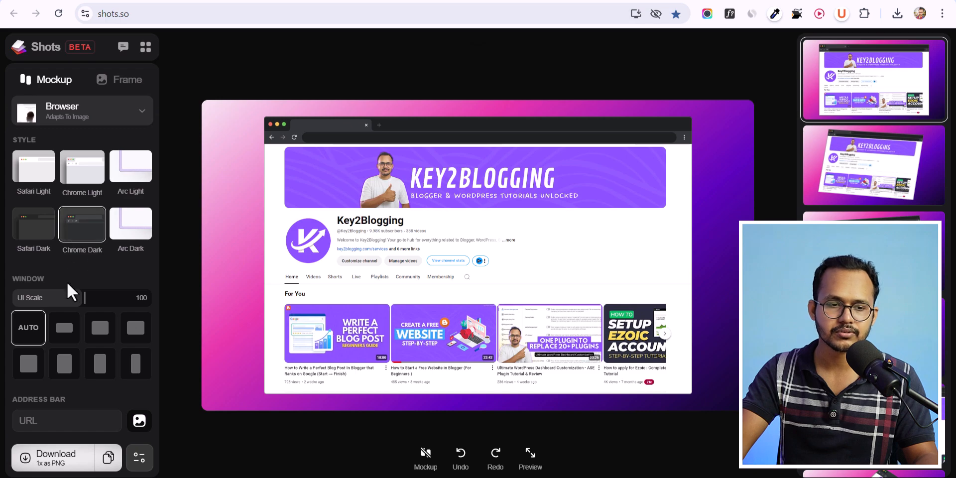
drag(90, 311, 145, 304)
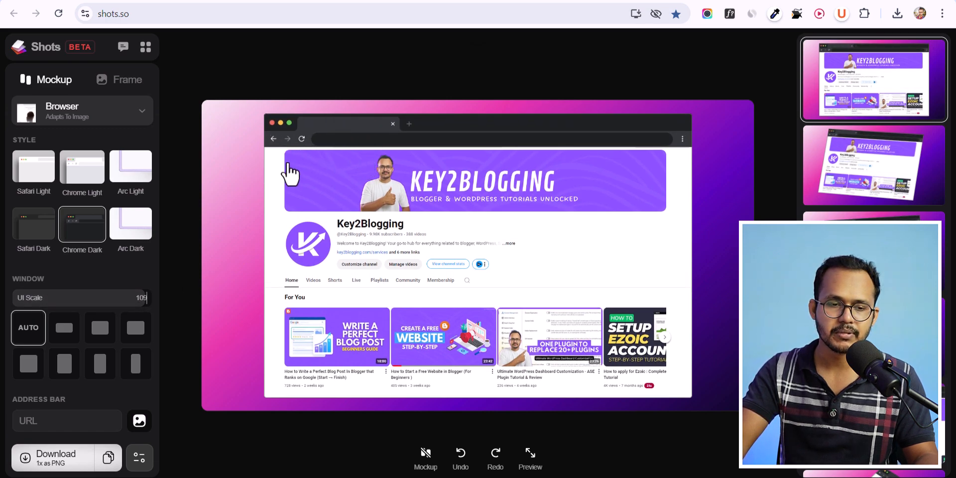
Try several wide and tall window proportions for the browser frame and return it to Auto.
click(67, 333)
click(105, 338)
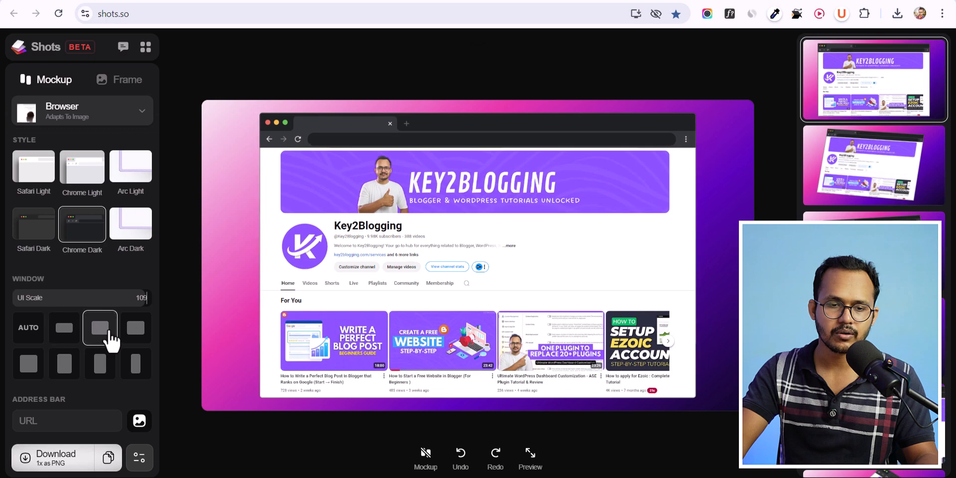
click(129, 336)
click(142, 371)
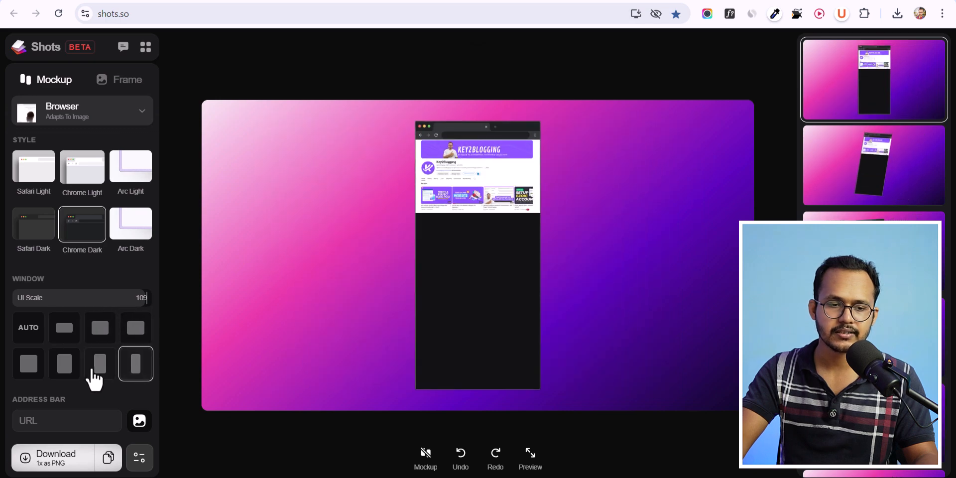
click(41, 341)
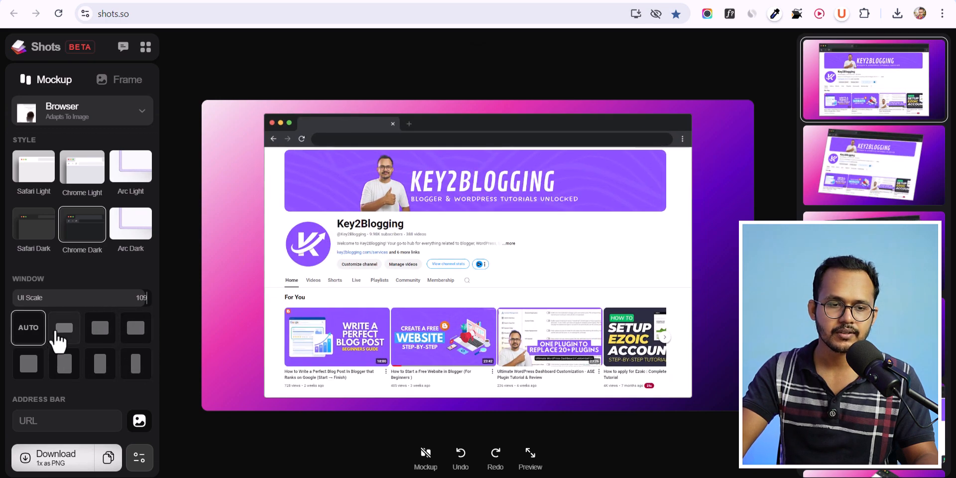
Preview the Arc Dark browser style and switch the frame to Safari Dark.
click(130, 239)
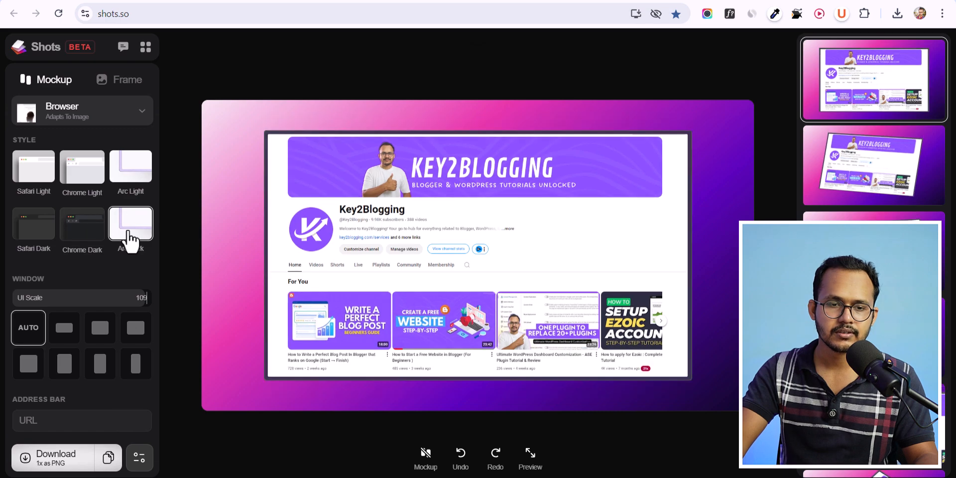
click(45, 233)
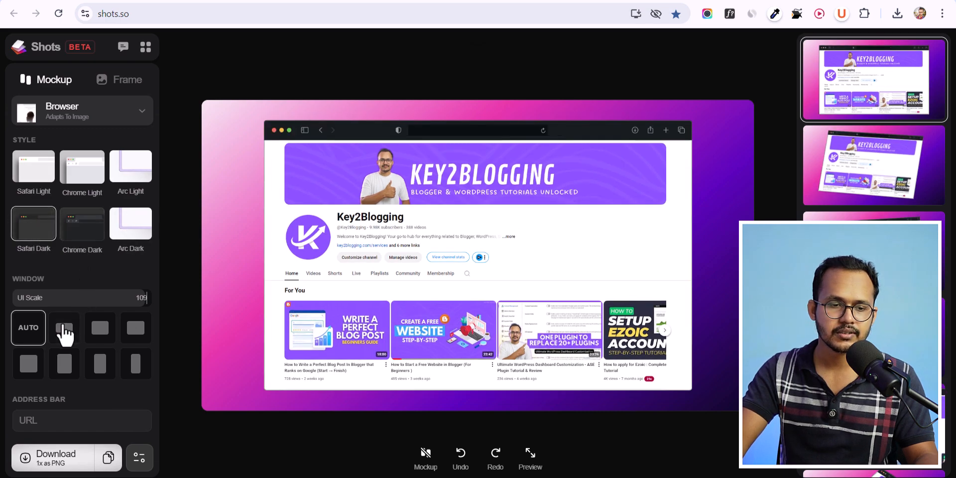
scroll(64, 339, down, 3)
click(79, 297)
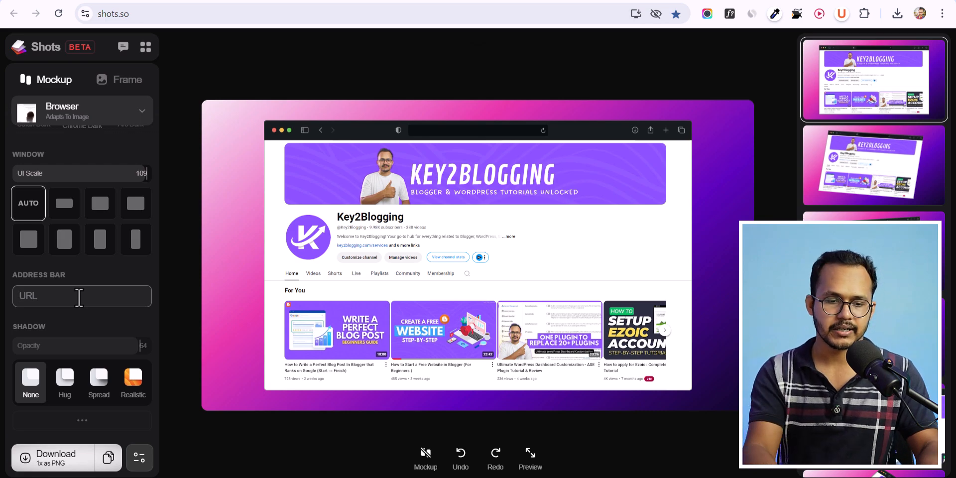
click(362, 1)
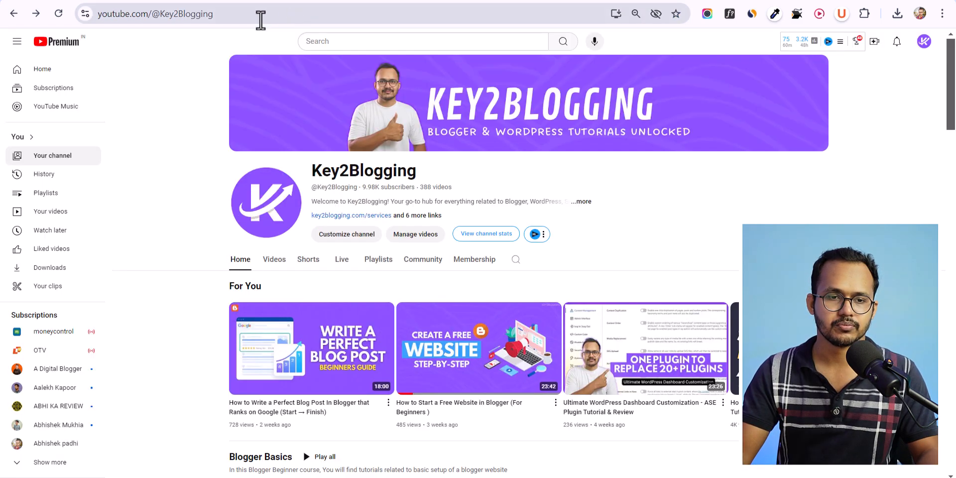
triple_click(239, 15)
key(ctrl+c)
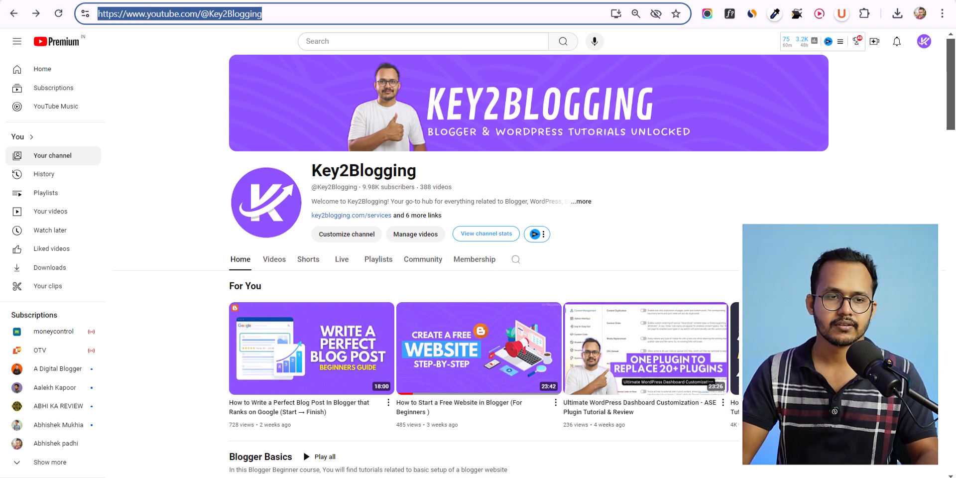
click(116, 0)
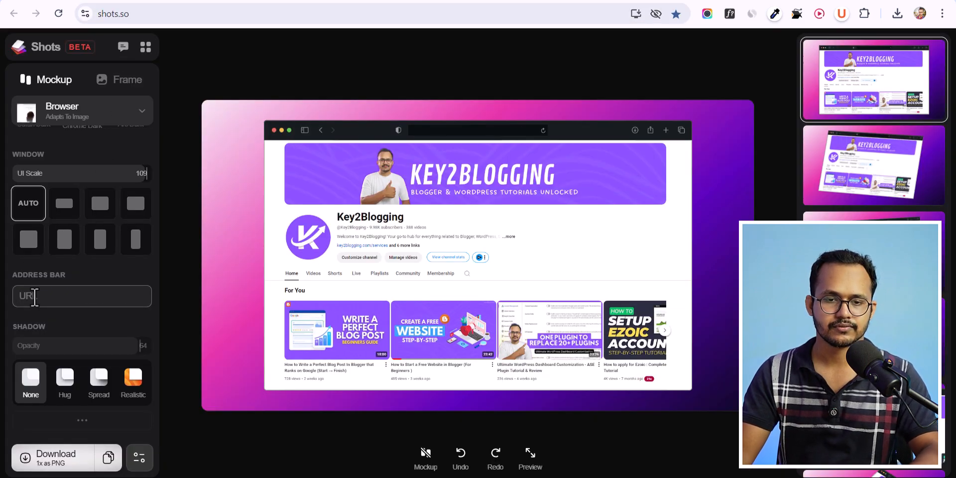
key(ctrl+v)
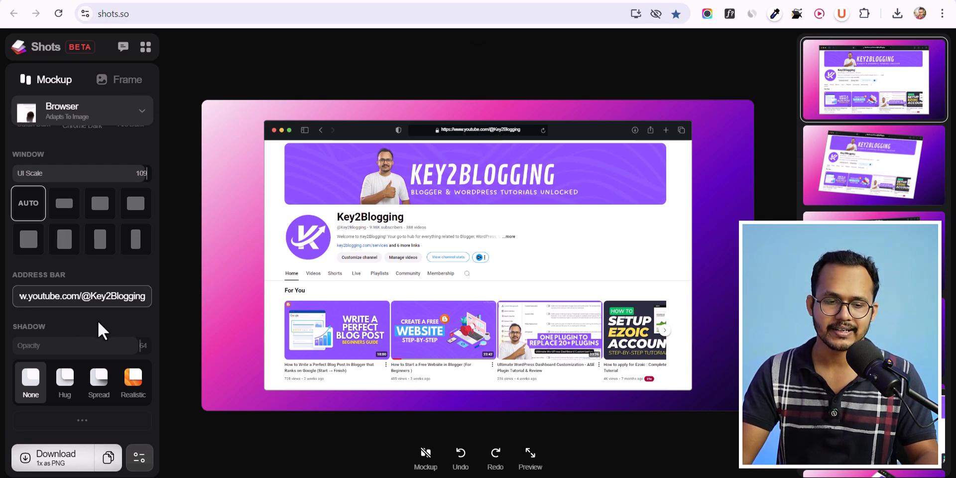
Compare the Hug, Spread and Realistic shadows, adjust the shadow opacity, and make the mockup a slightly smaller Safari Light window.
scroll(98, 323, down, 2)
click(78, 264)
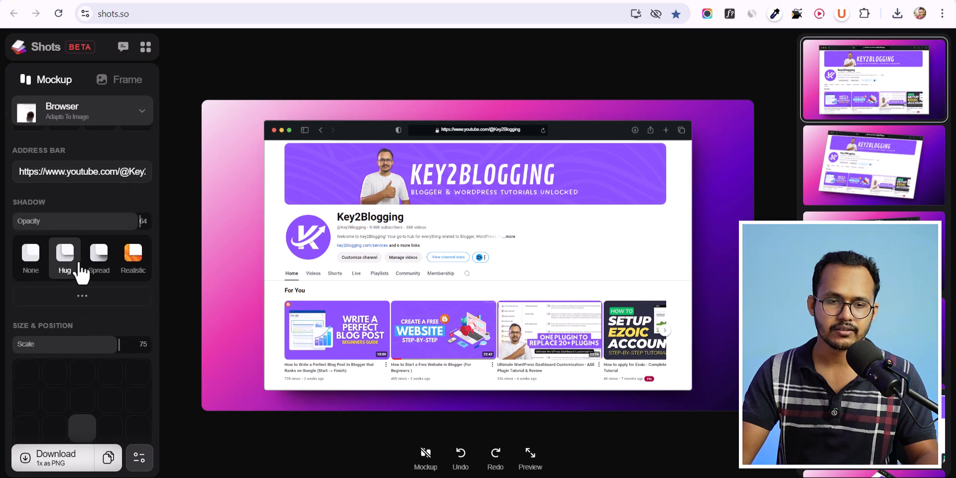
click(101, 269)
click(132, 269)
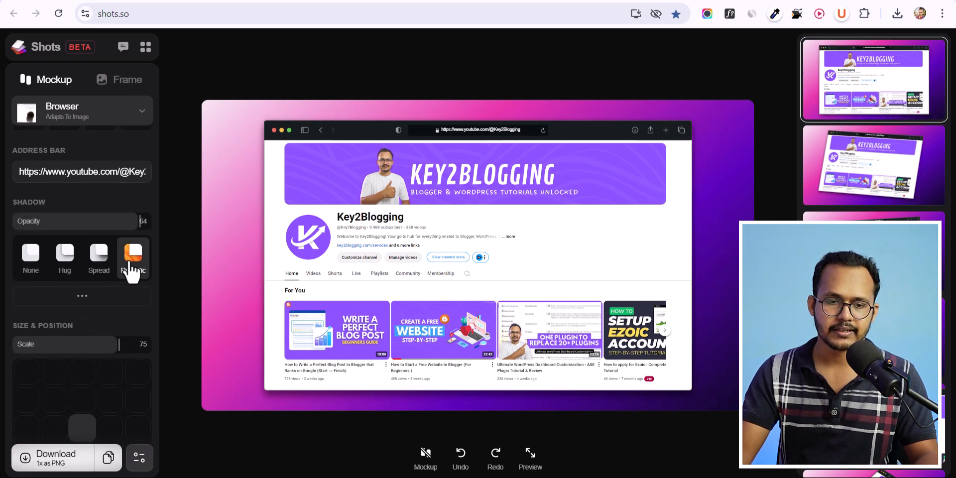
drag(121, 223, 66, 312)
scroll(68, 306, down, 4)
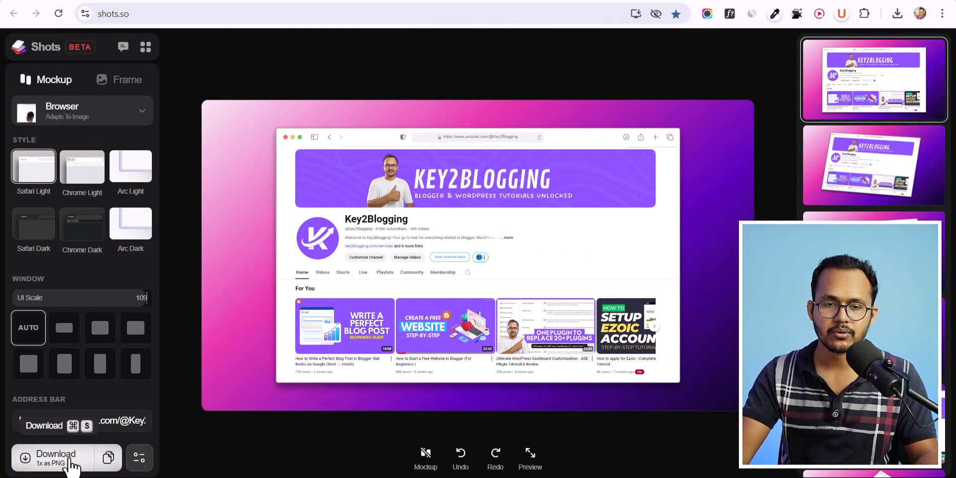
Set the export to PNG format at 3x image quality and download the mockup.
click(138, 458)
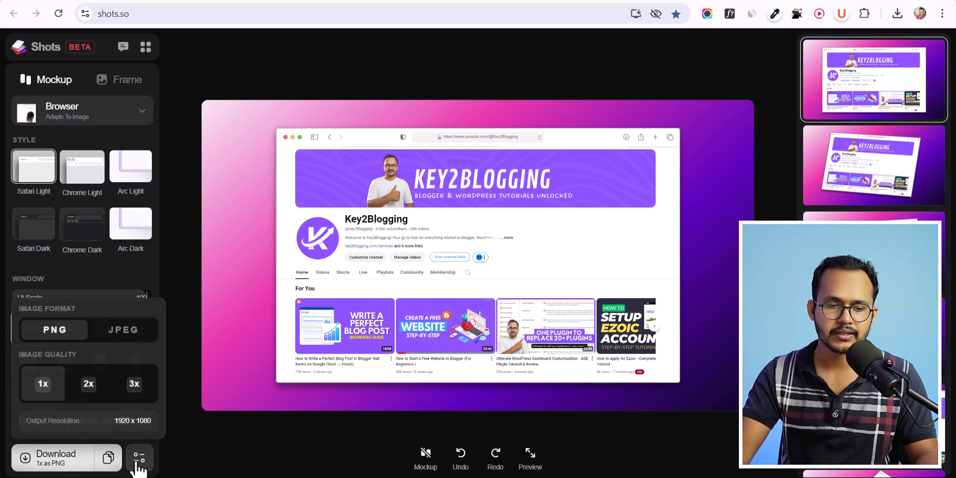
click(88, 384)
click(133, 388)
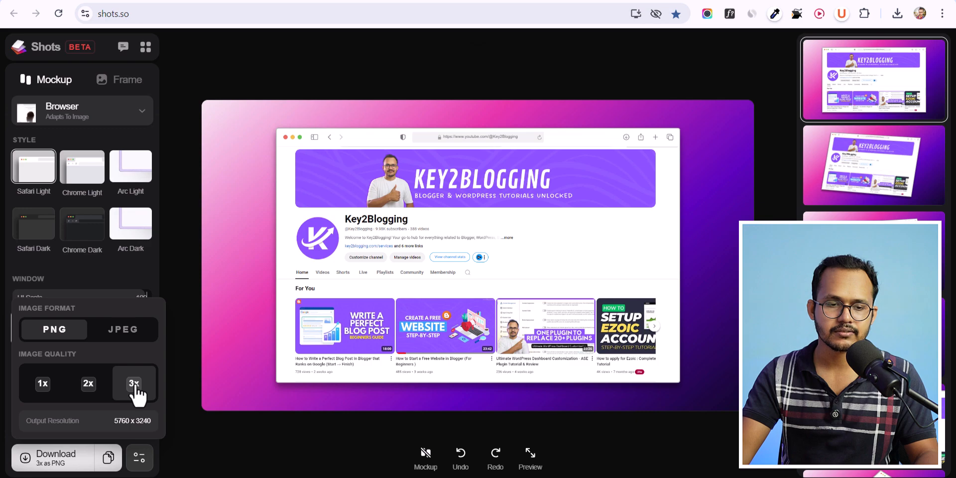
click(125, 330)
click(65, 331)
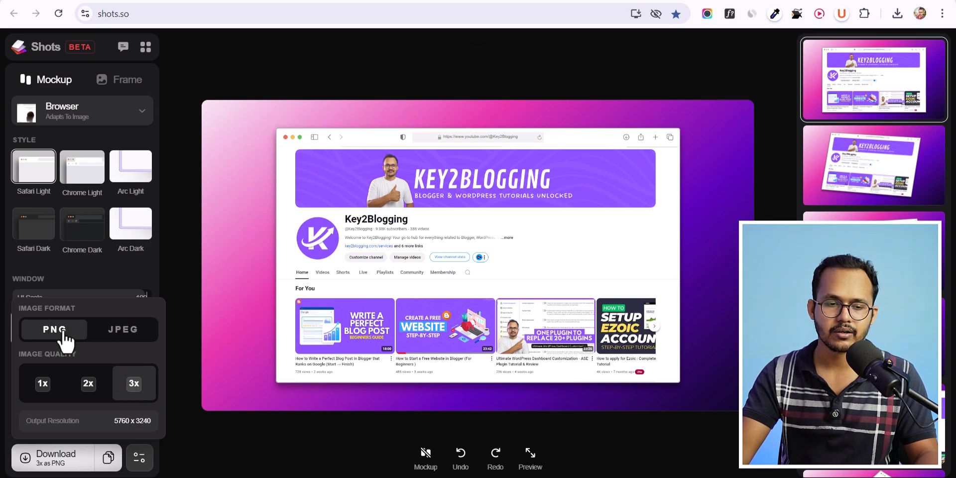
click(56, 463)
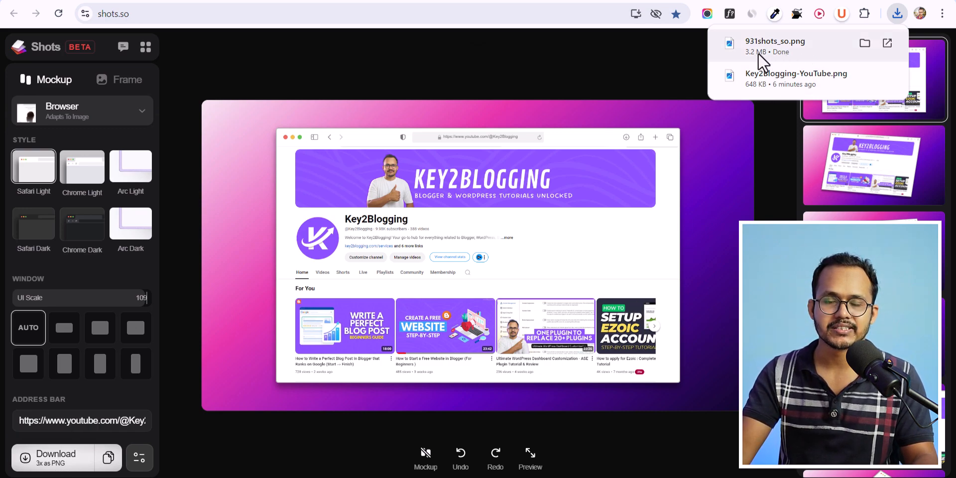
Show the downloaded 931shots_so.png in its folder and open it to view the exported mockup.
click(865, 44)
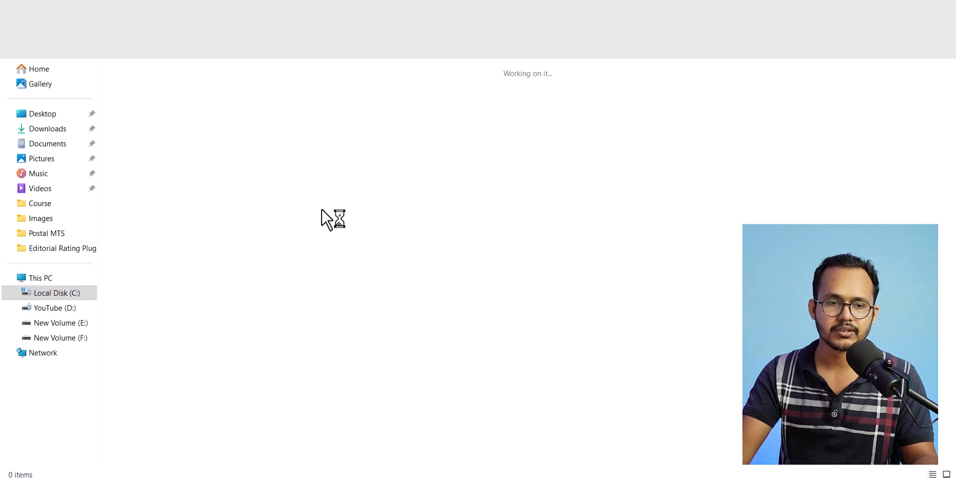
double_click(169, 151)
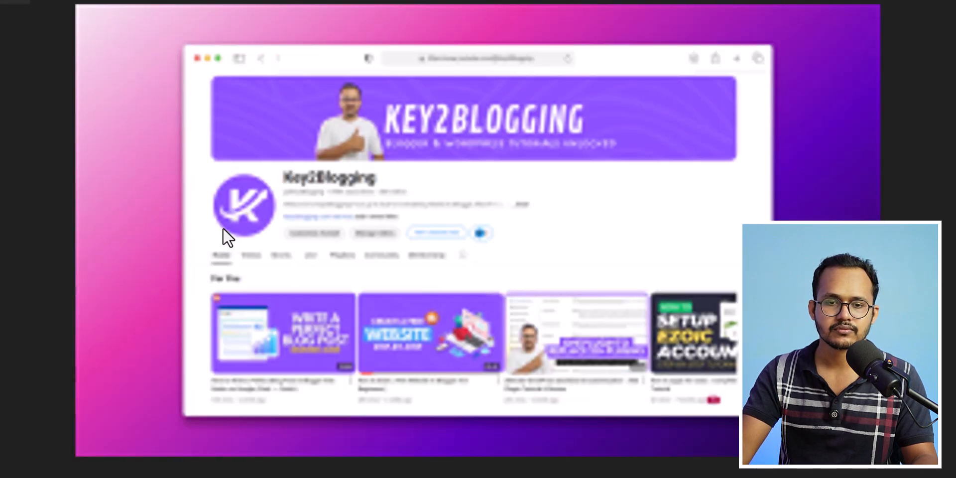